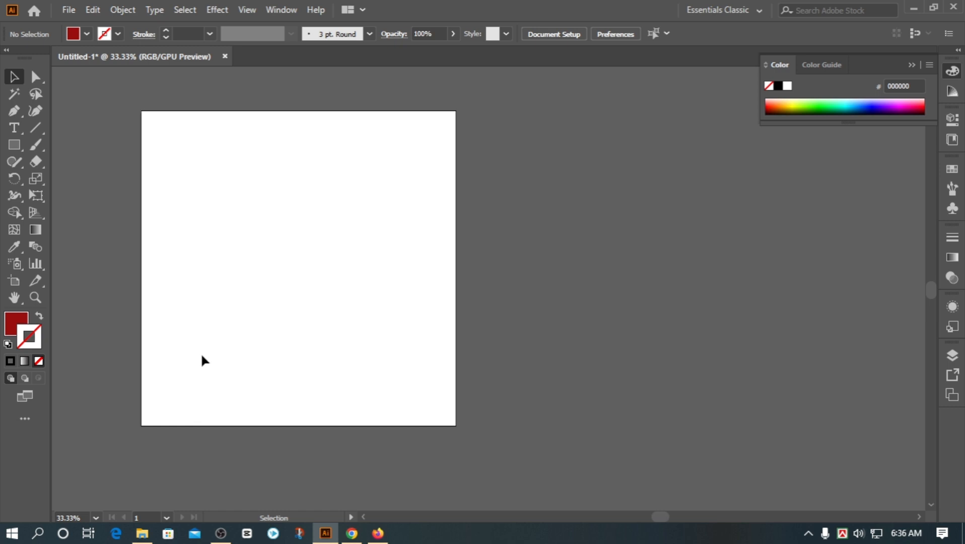
Draw a dark red rectangle without a stroke in the upper middle of the artboard
drag(245, 295, 220, 289)
click(14, 145)
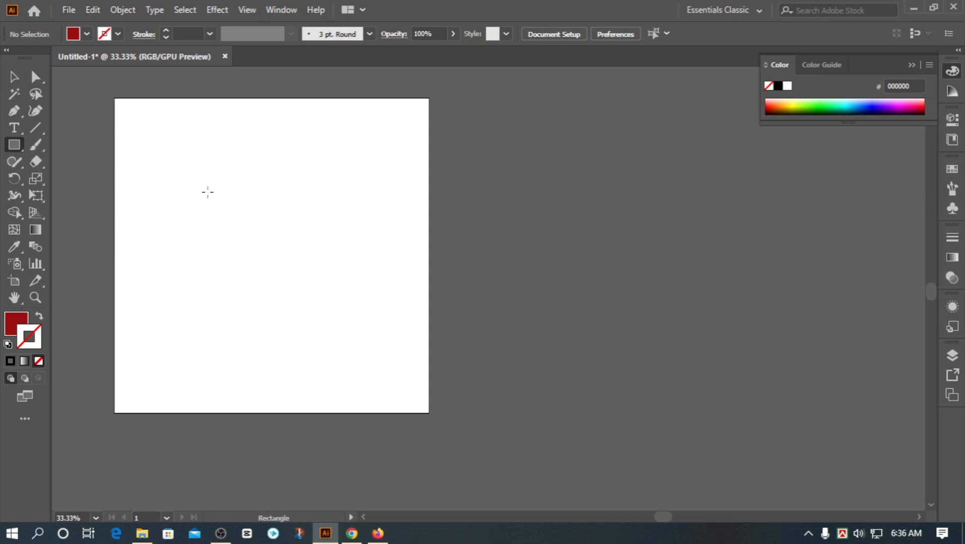
mouse_move(203, 182)
mouse_down()
mouse_move(295, 274)
mouse_move(285, 273)
mouse_up()
key(v)
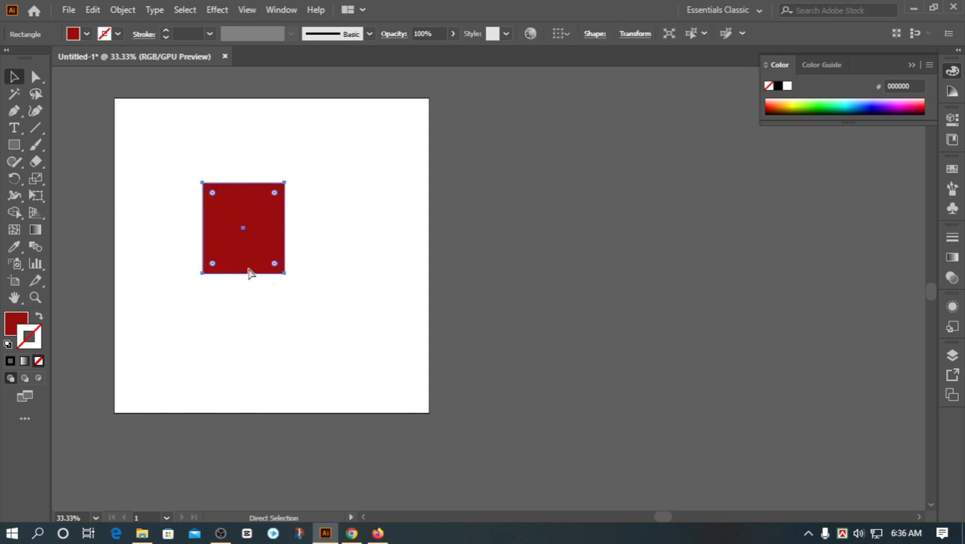
key(ctrl+equal)
key(ctrl+equal)
click(391, 287)
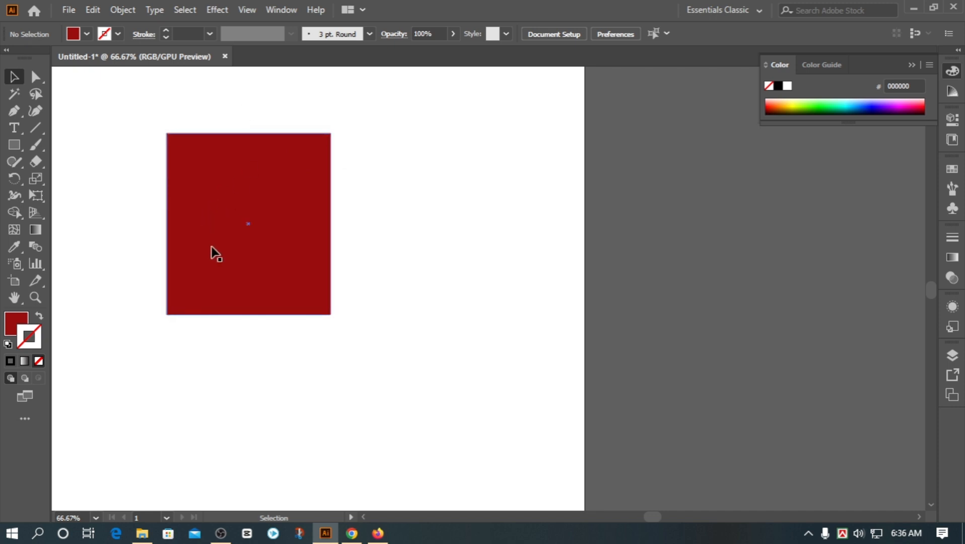
Select the red rectangle and shorten its height from the lower edge to make it roughly square
drag(234, 243, 240, 282)
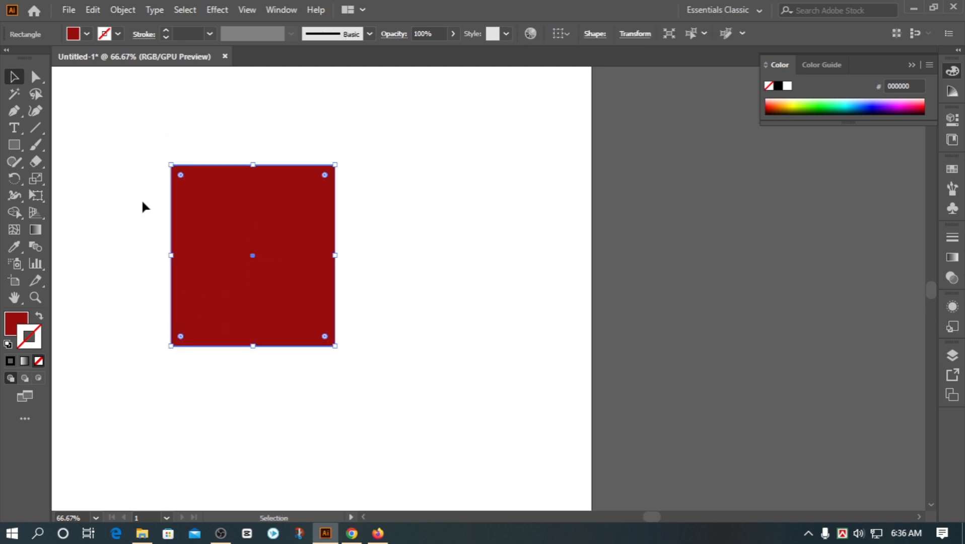
drag(134, 136, 440, 405)
drag(453, 343, 416, 344)
drag(347, 320, 329, 321)
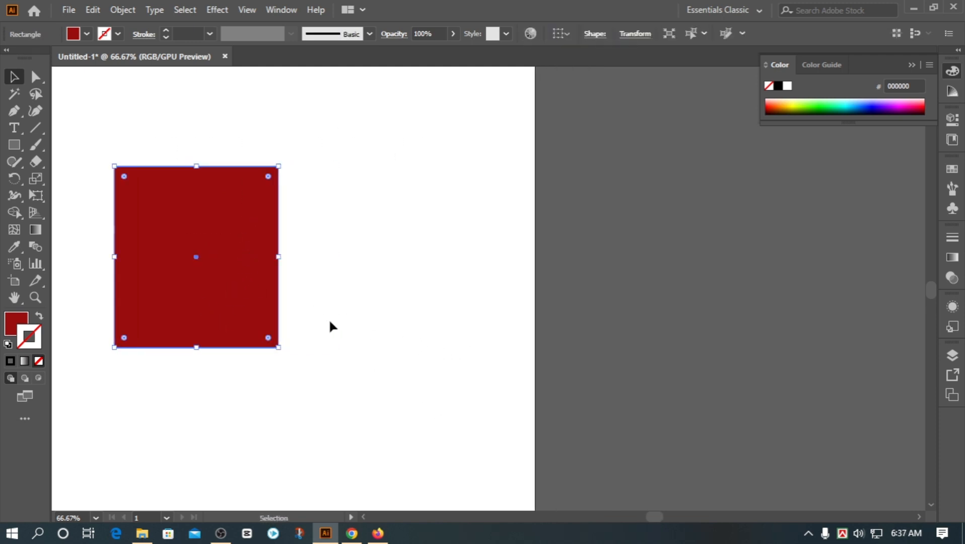
drag(197, 347, 196, 329)
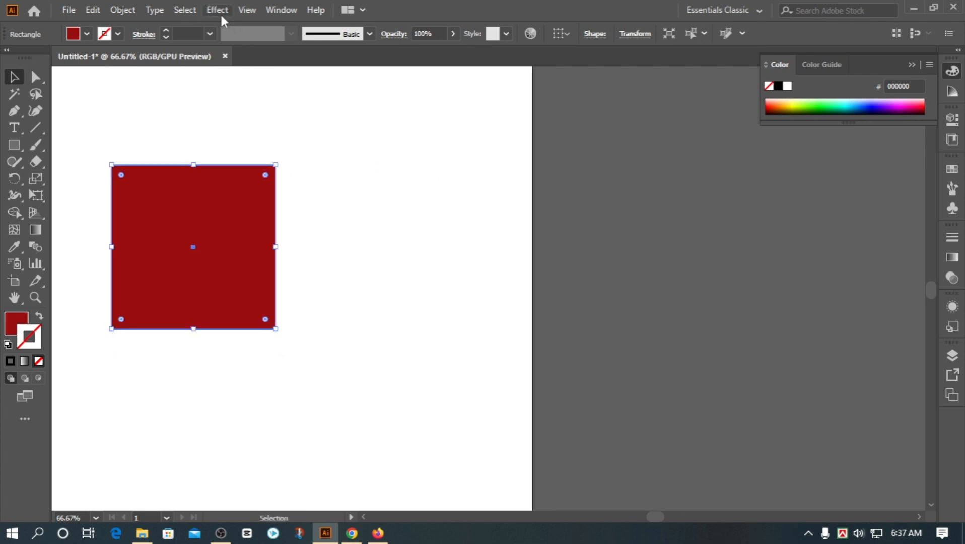
Try the 3D Rotate effect on the square with preview on, rotation 53°, -34°, -12° and perspective 73°
click(219, 11)
mouse_move(285, 96)
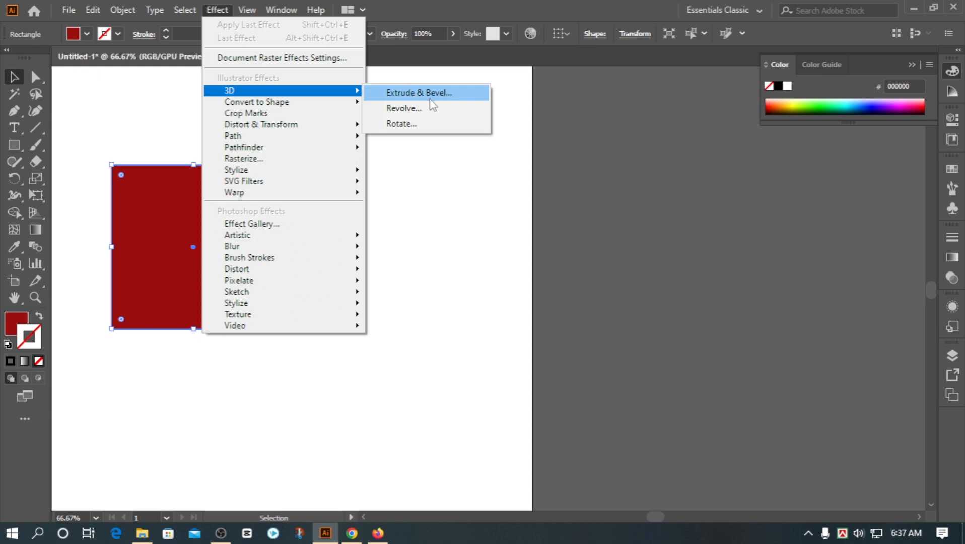
click(402, 127)
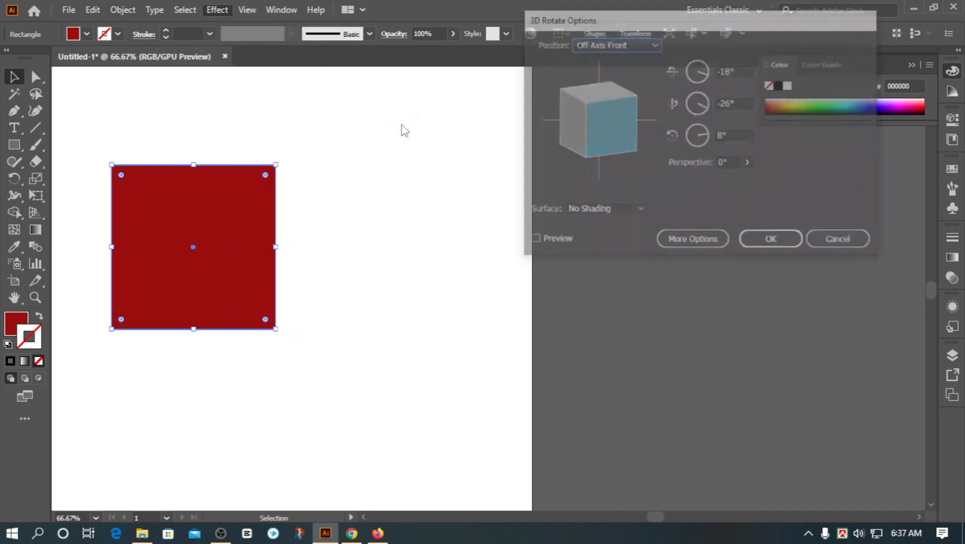
click(533, 241)
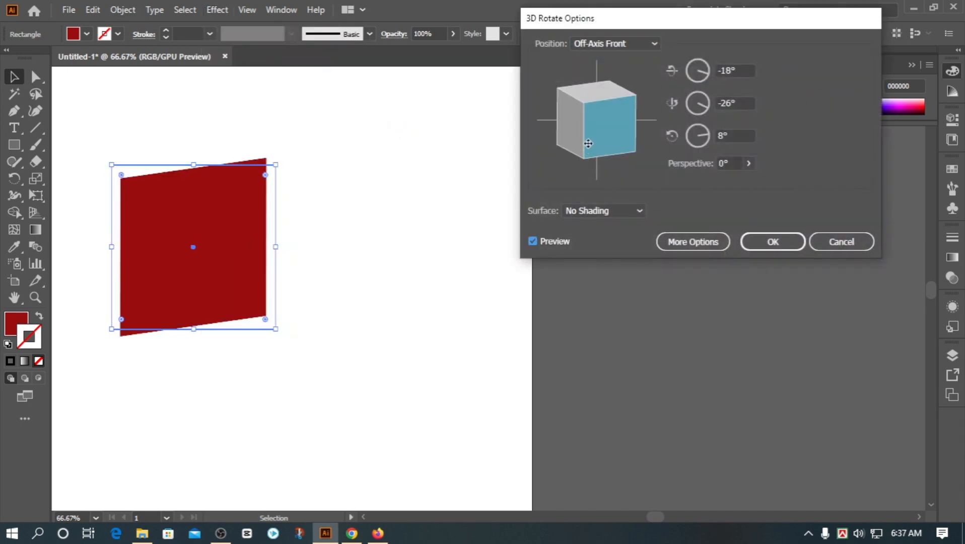
drag(589, 143, 618, 110)
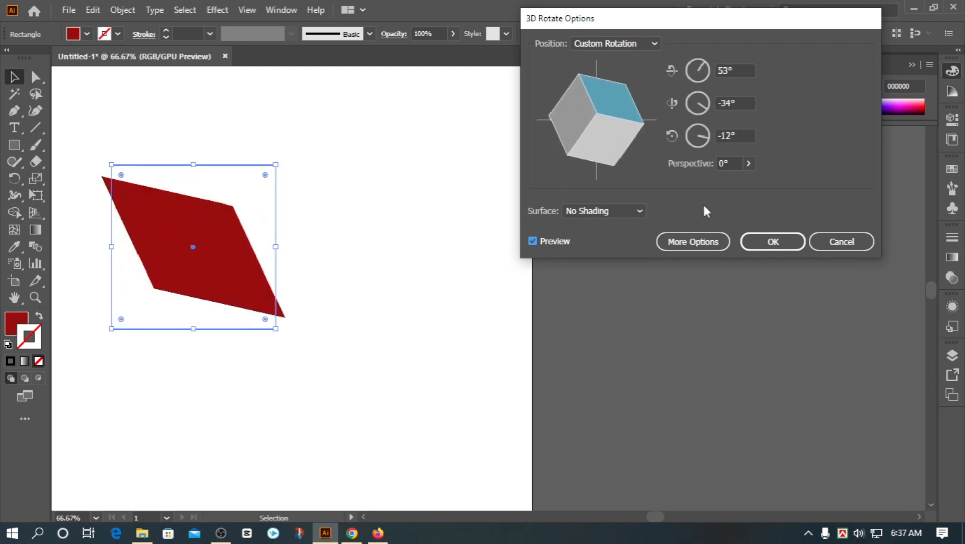
click(748, 163)
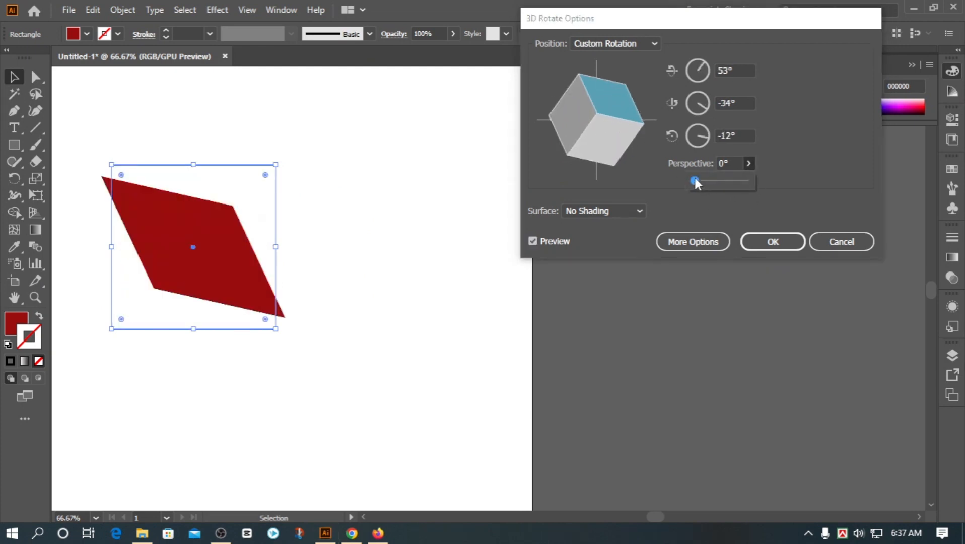
drag(693, 181, 730, 187)
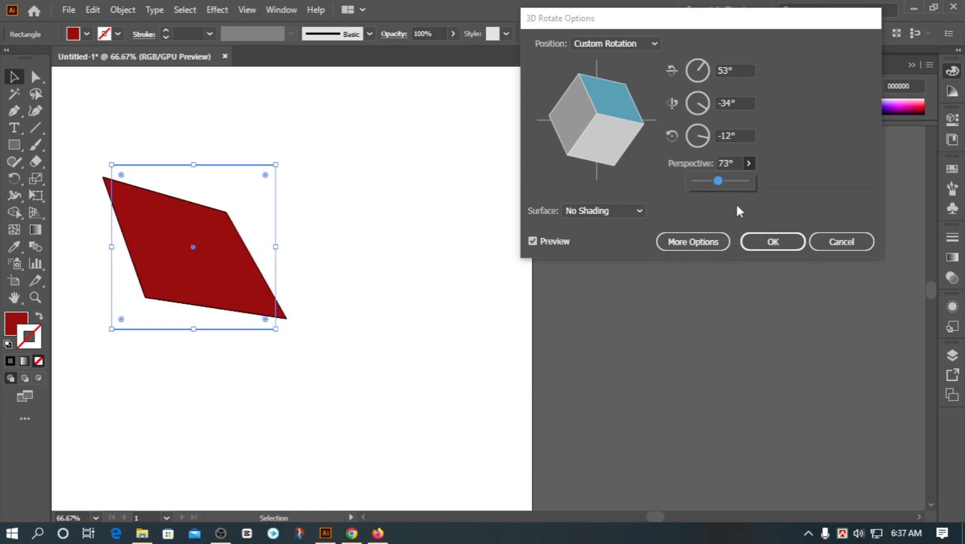
click(821, 241)
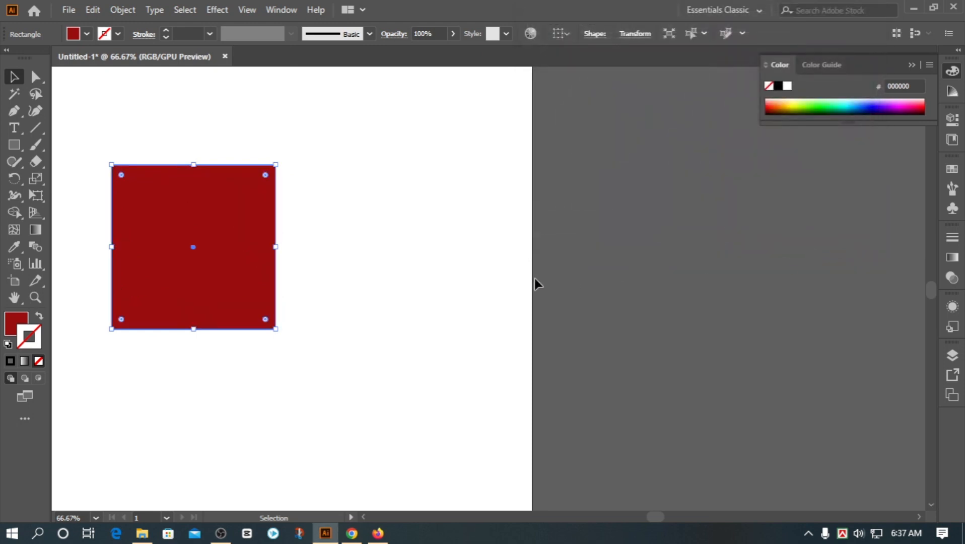
Start a 3D Extrude & Bevel effect on the square with preview on, rotated to -18°, -30° and 9°
drag(336, 268, 374, 278)
drag(124, 136, 354, 333)
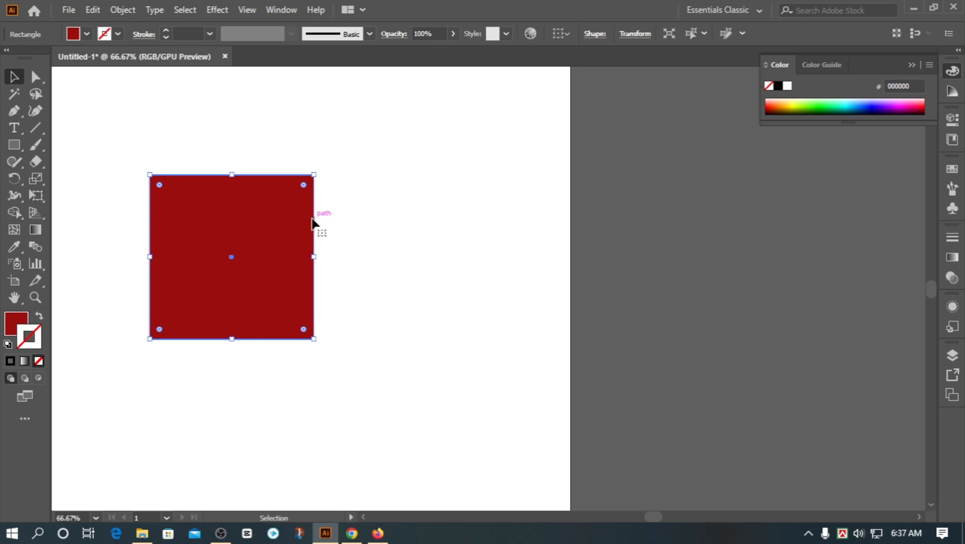
click(217, 11)
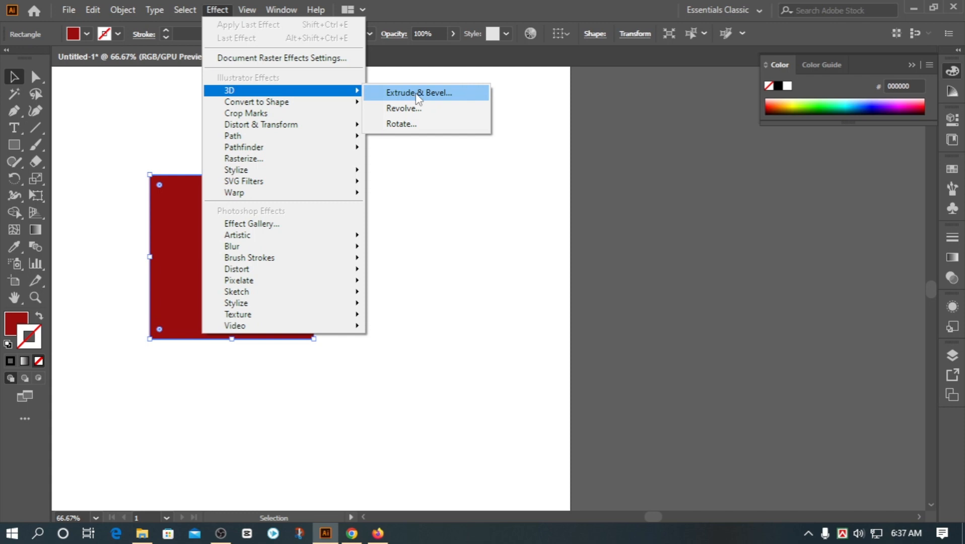
click(417, 93)
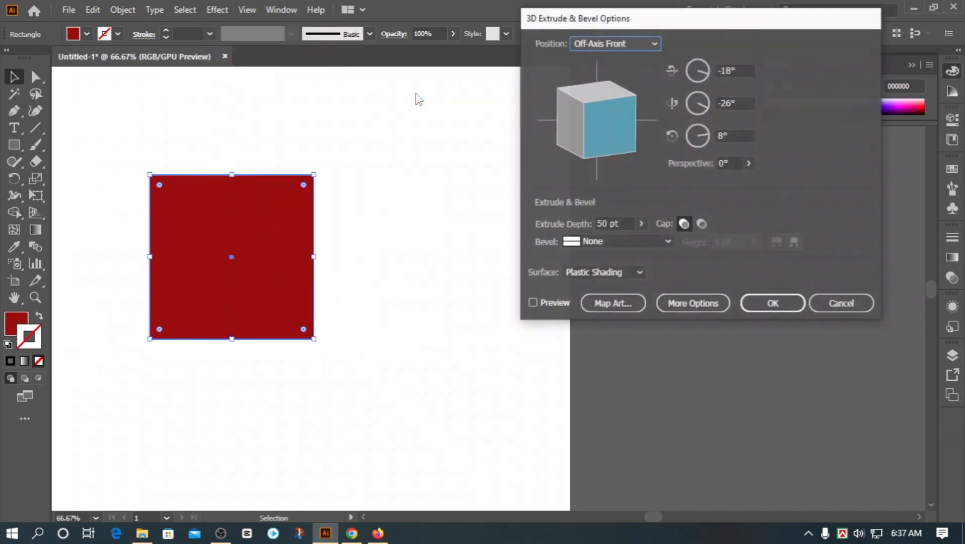
click(532, 302)
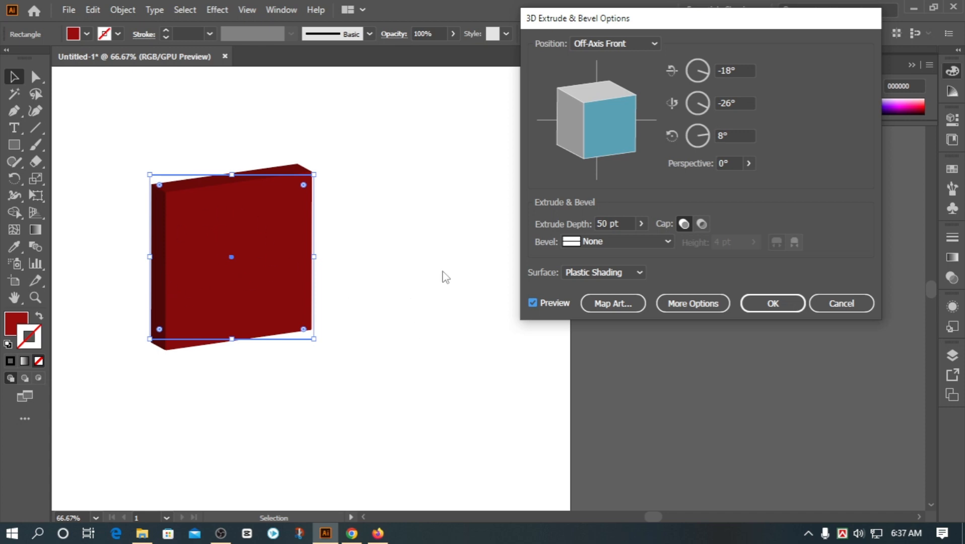
drag(605, 133, 611, 135)
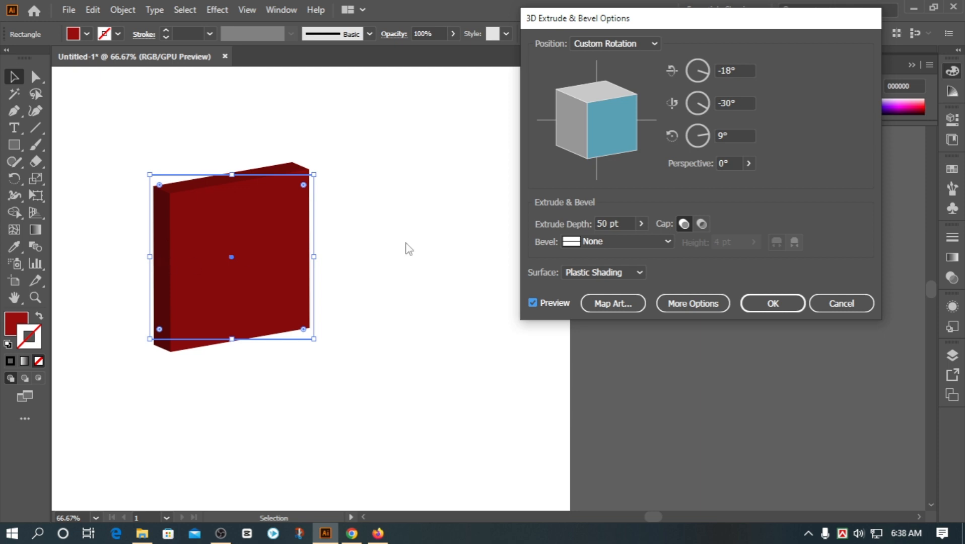
Set the extrude depth to 856 pt and the perspective to 40°
click(641, 224)
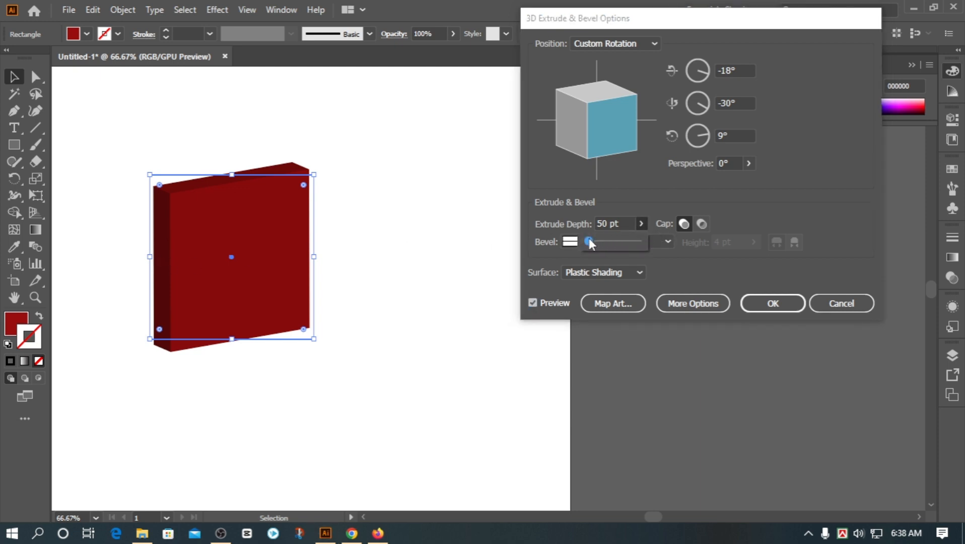
mouse_move(608, 241)
mouse_down()
mouse_move(620, 242)
mouse_move(608, 241)
mouse_up()
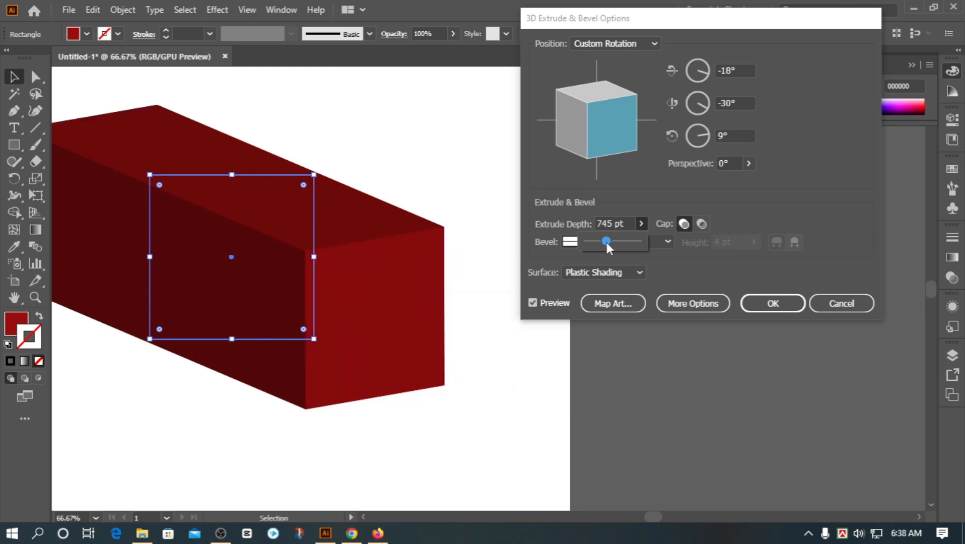
drag(604, 242, 609, 242)
click(748, 163)
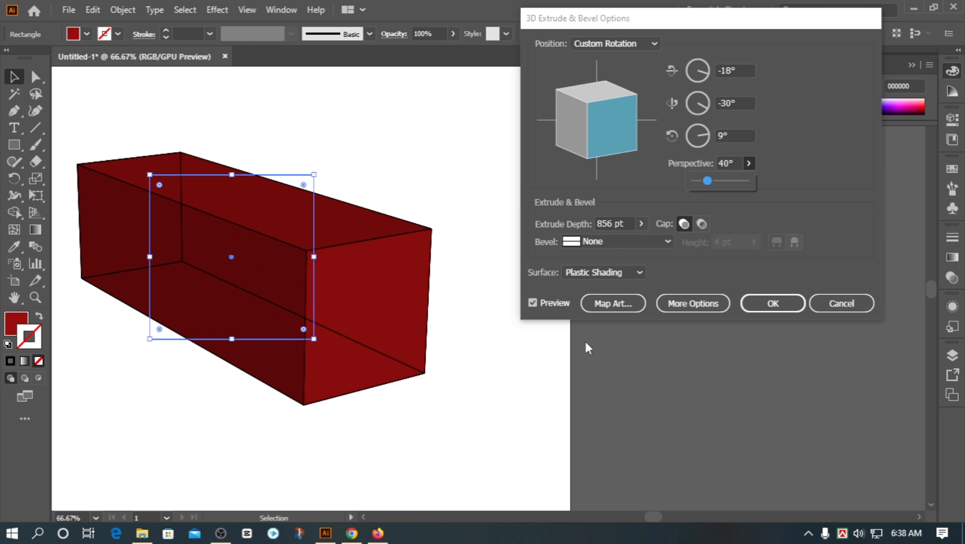
Light the extruded box from the upper left, add a second light at the sphere's lower right, and apply the effect
click(683, 308)
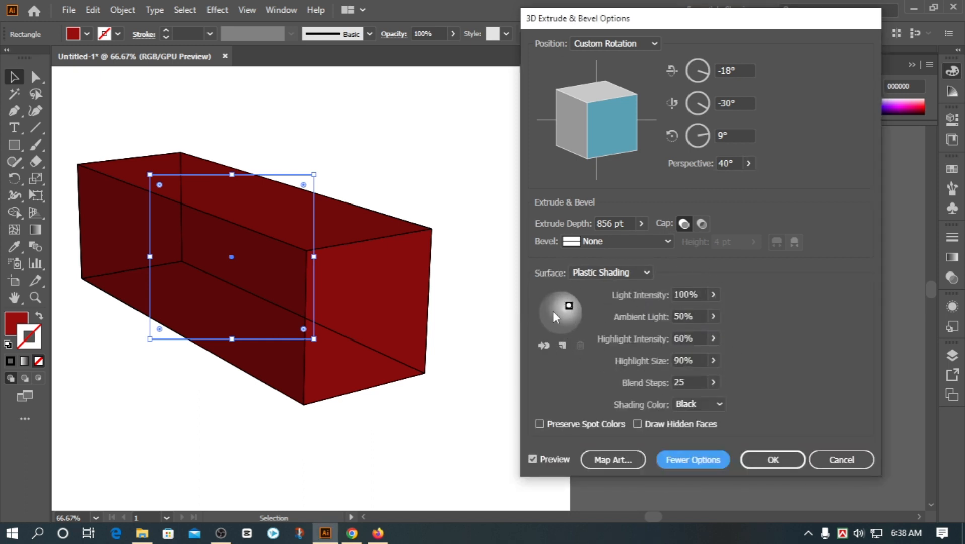
mouse_move(569, 306)
mouse_down()
mouse_move(579, 313)
mouse_move(568, 318)
mouse_move(566, 301)
mouse_move(551, 307)
mouse_move(574, 303)
mouse_move(550, 297)
mouse_up()
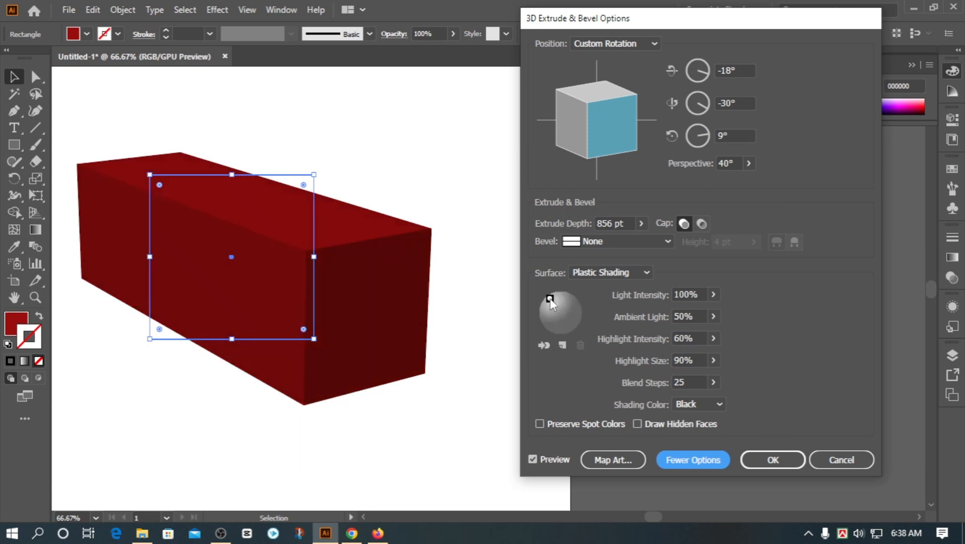
click(562, 345)
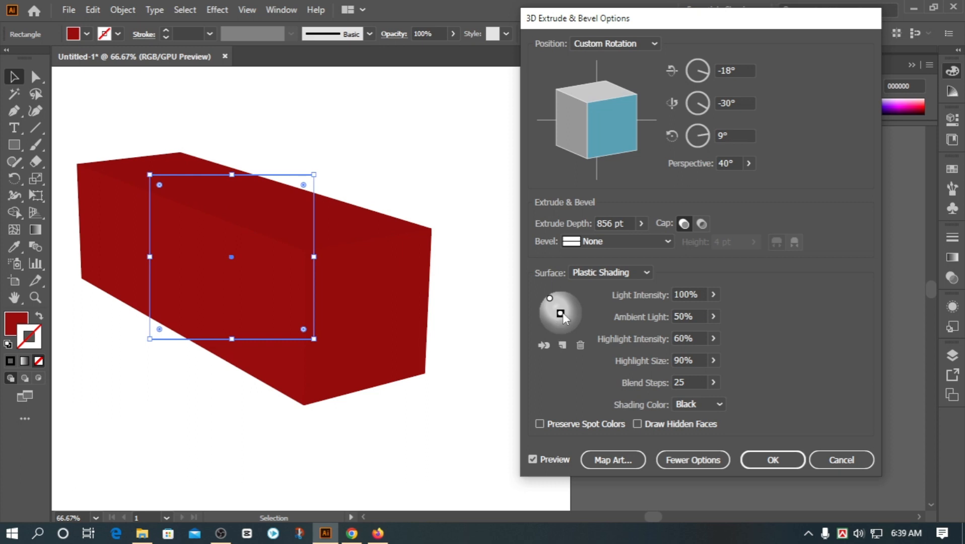
drag(573, 323, 574, 325)
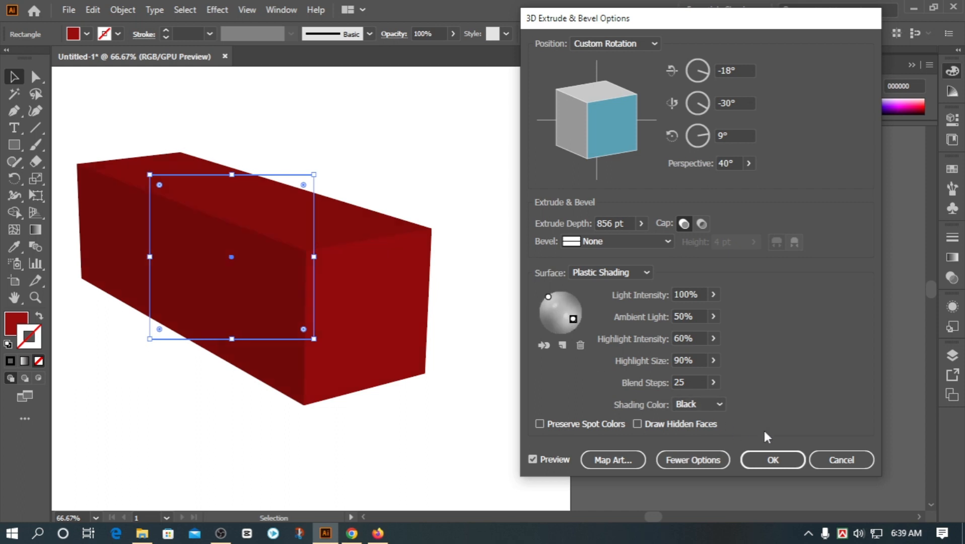
click(770, 461)
Draw a dark red circle with the Ellipse tool on the artboard below the 3D box
key(ctrl+minus)
key(ctrl+minus)
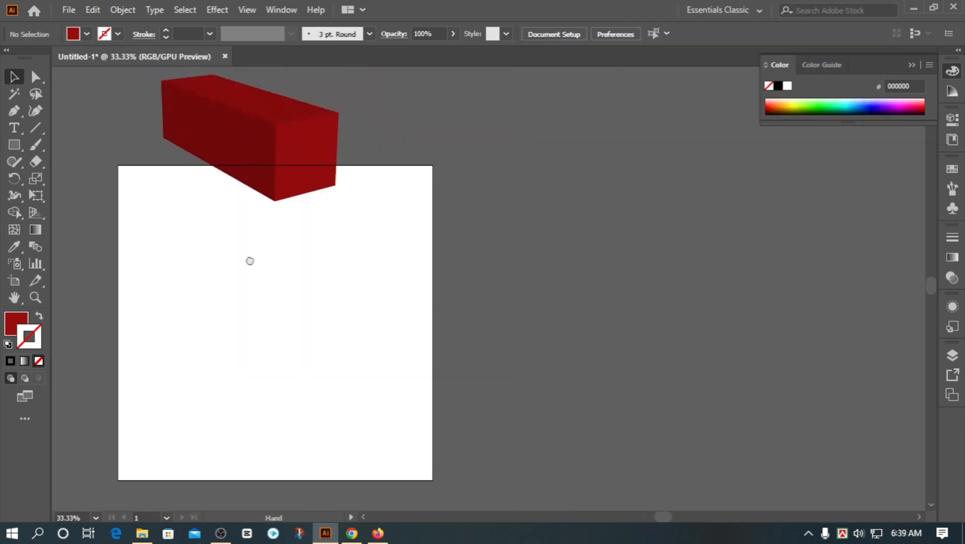
drag(23, 147, 63, 178)
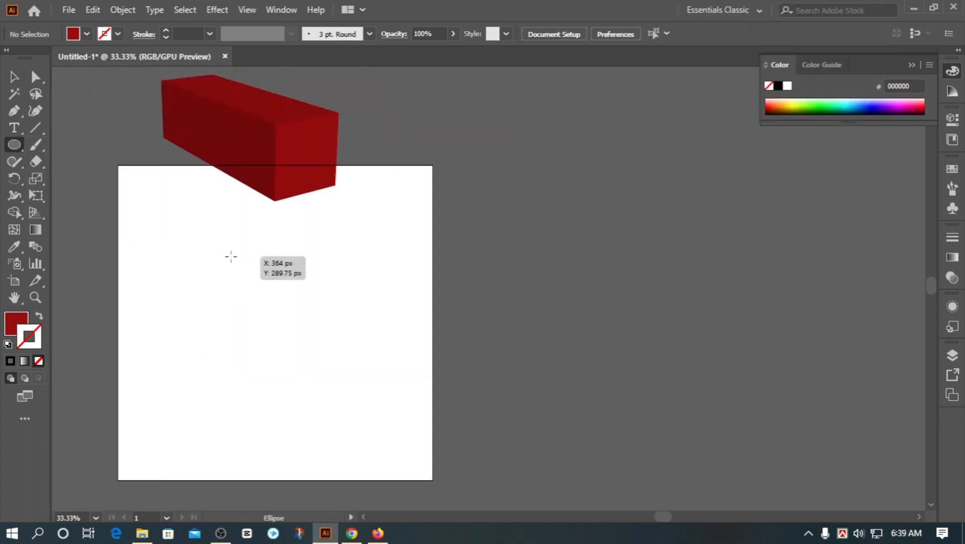
drag(230, 255, 361, 369)
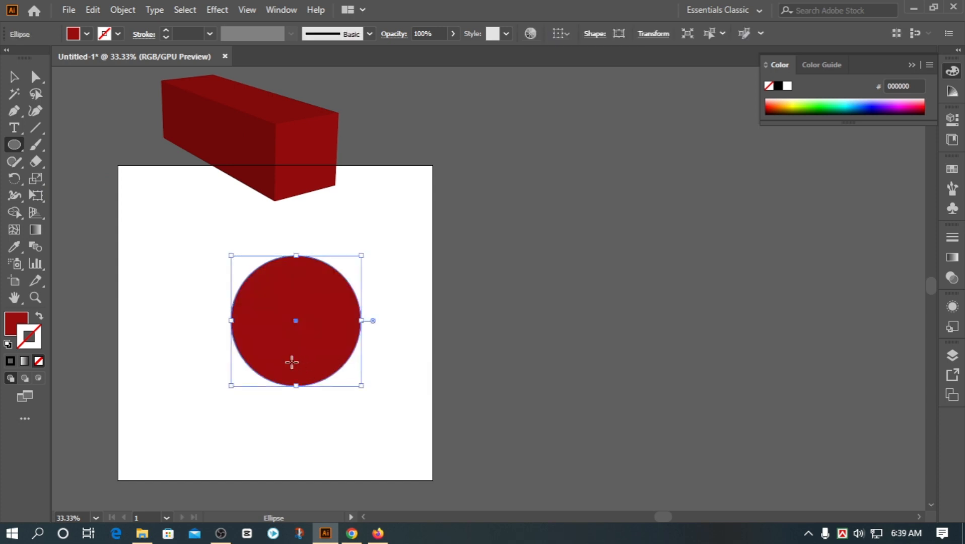
click(22, 83)
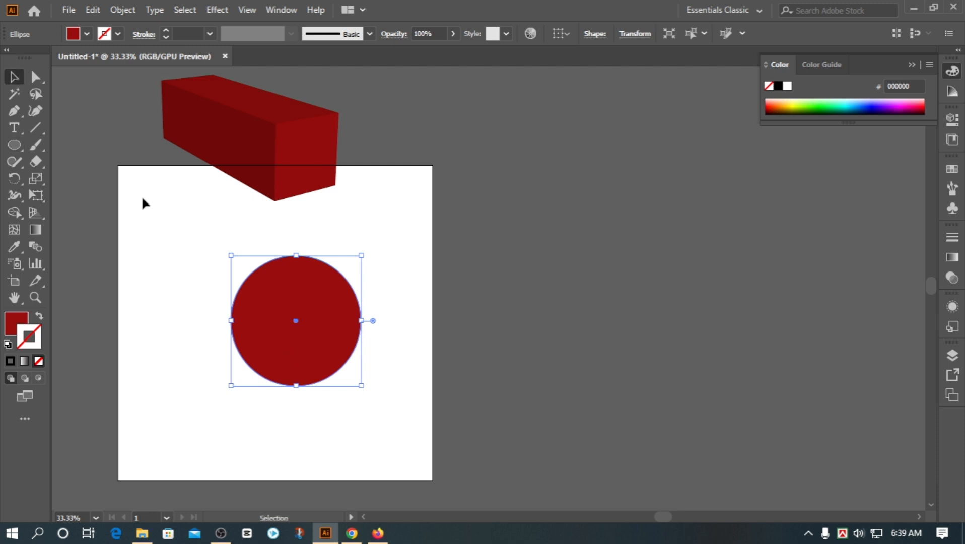
Duplicate the circle in place and scale the copy down about its center to roughly half the diameter
scroll(272, 330, up, 1)
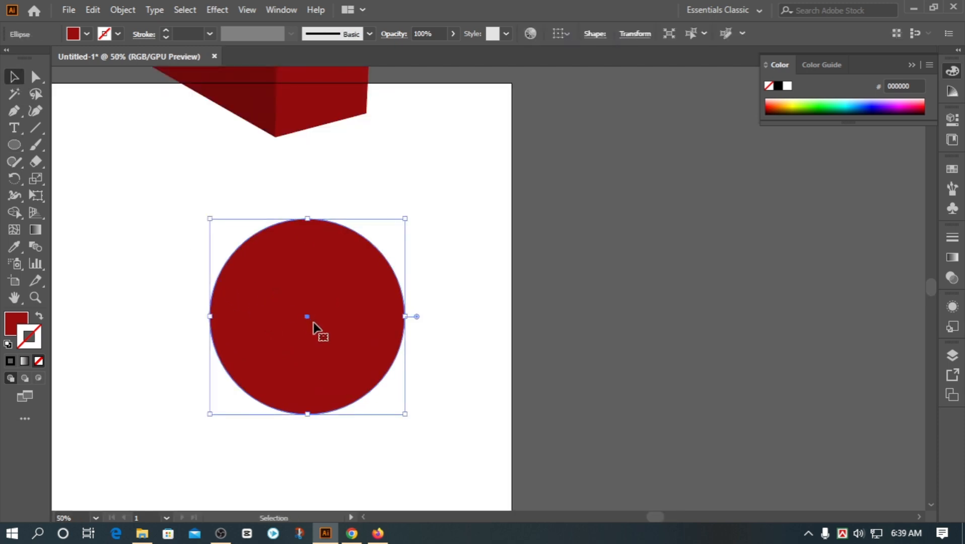
key(a)
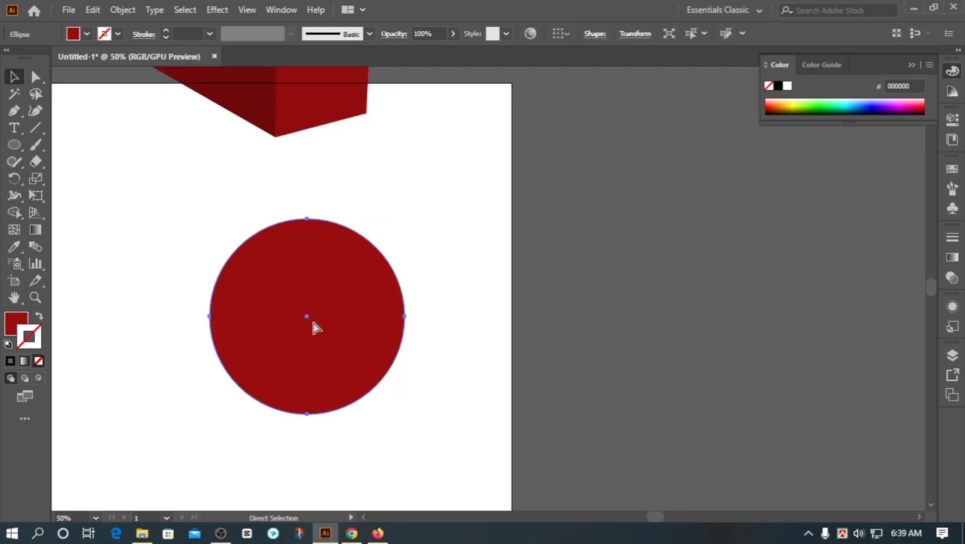
key(v)
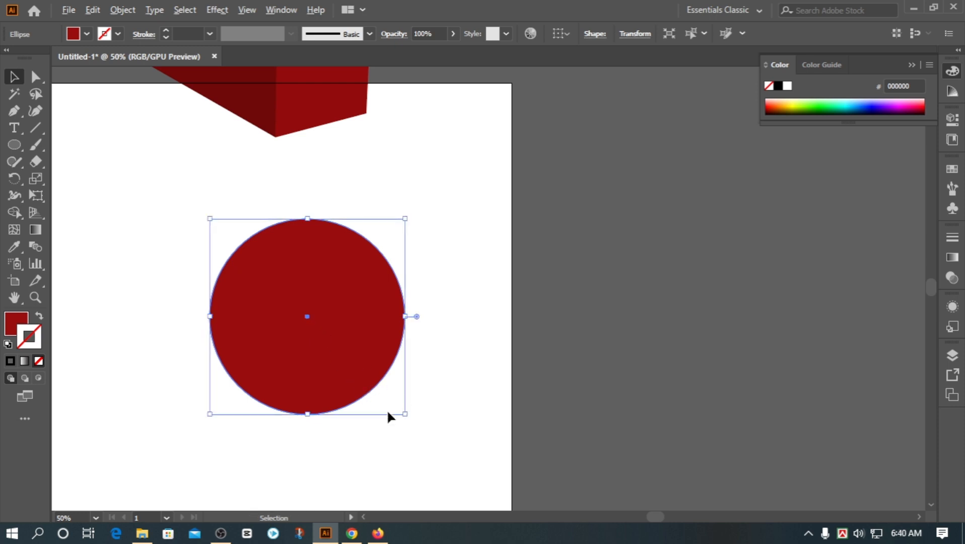
drag(405, 413, 356, 377)
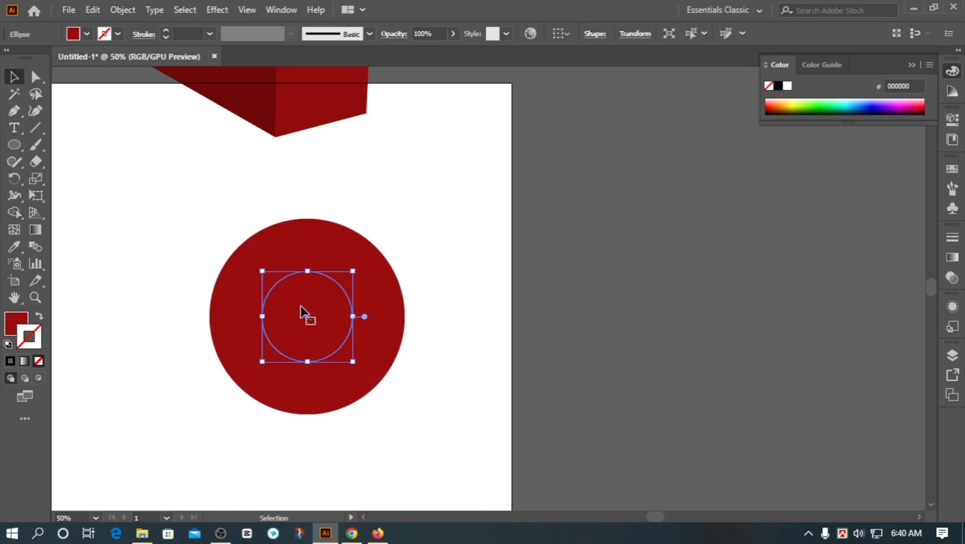
Cut the inner circle out of the large red circle with the Shape Builder tool to form a ring
shift+click(225, 295)
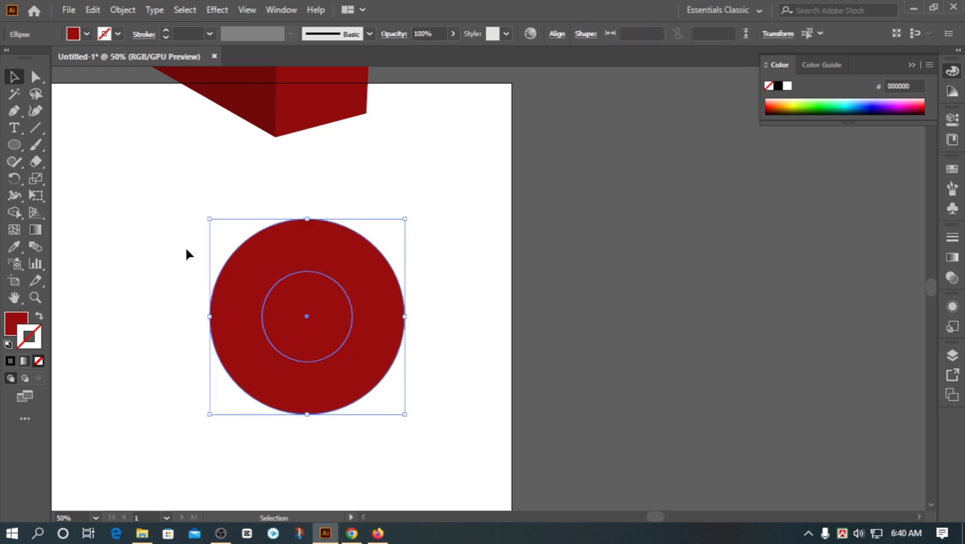
click(15, 214)
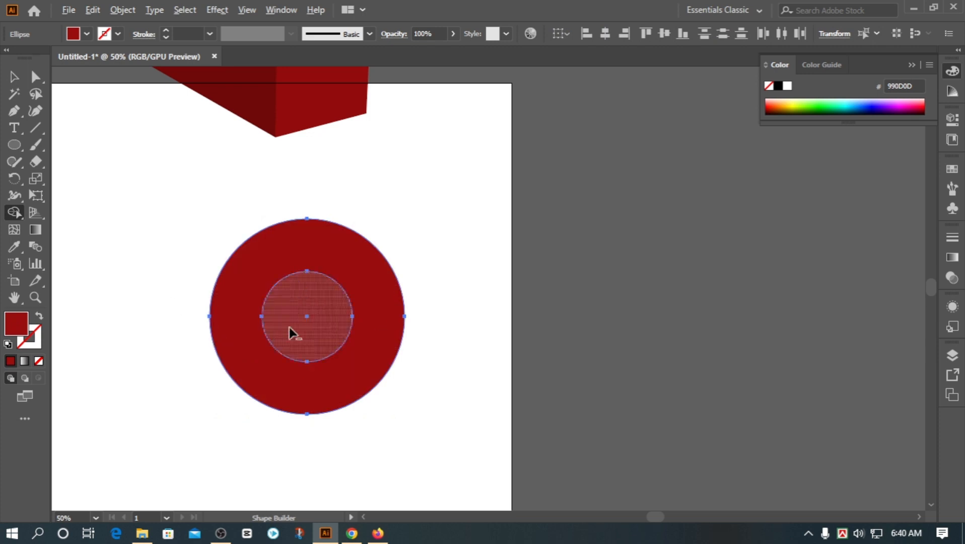
alt+click(296, 314)
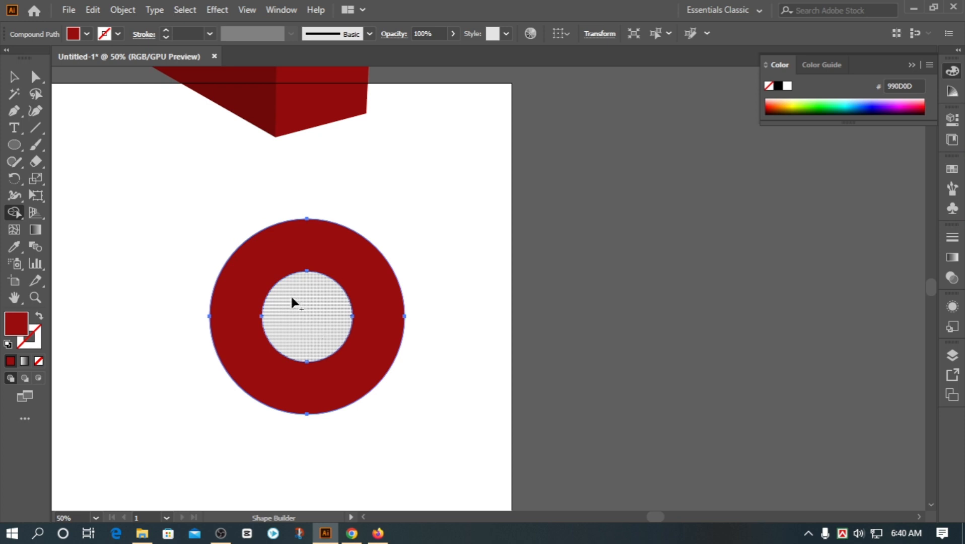
click(14, 79)
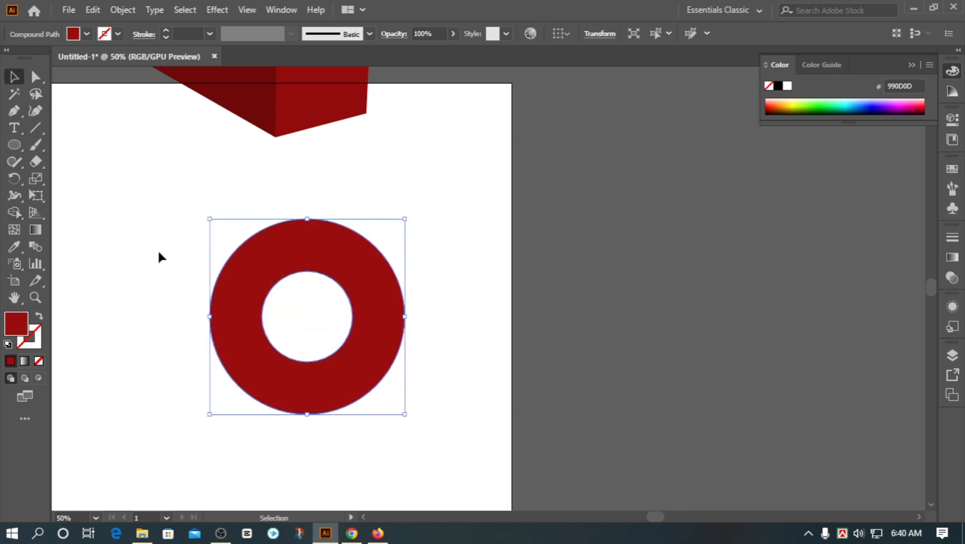
Start a 3D Extrude & Bevel effect on the red ring with the preview turned on
drag(183, 201, 405, 420)
key(a)
ctrl+alt+click(310, 323)
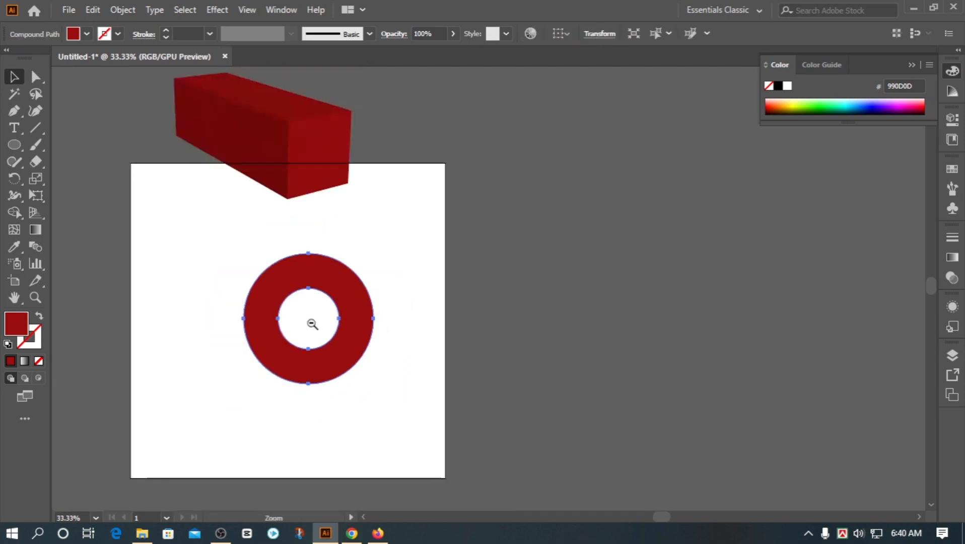
mouse_move(313, 323)
mouse_down()
mouse_move(307, 331)
mouse_move(323, 308)
mouse_up()
drag(370, 373, 319, 387)
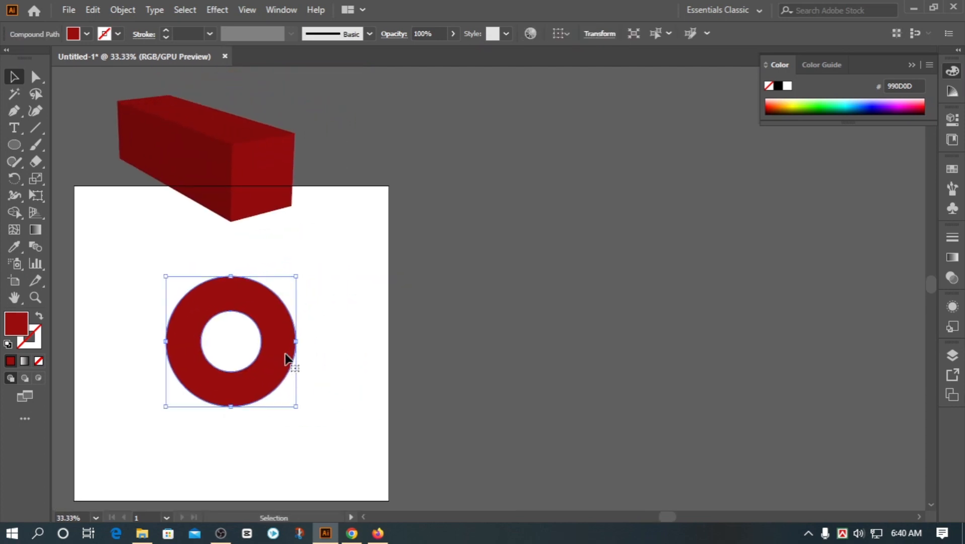
click(217, 11)
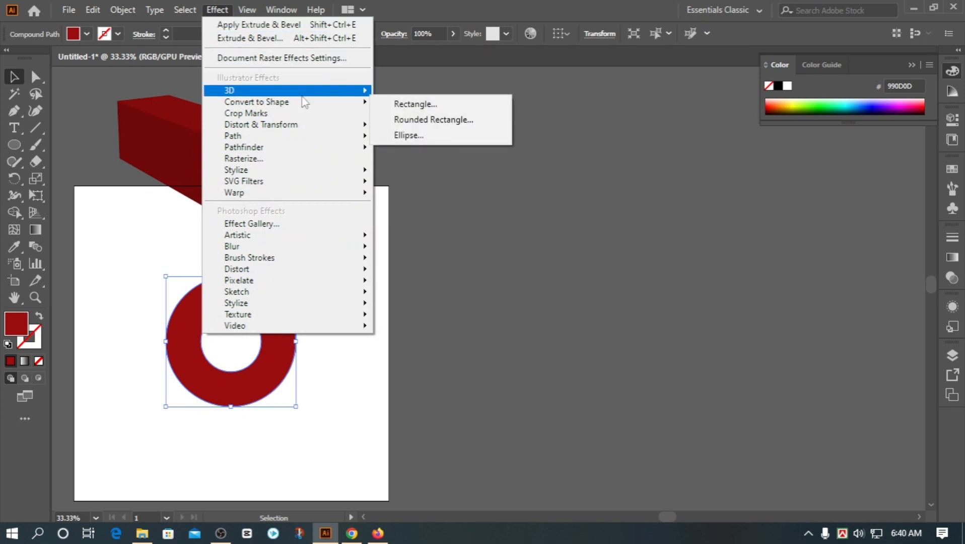
mouse_move(303, 94)
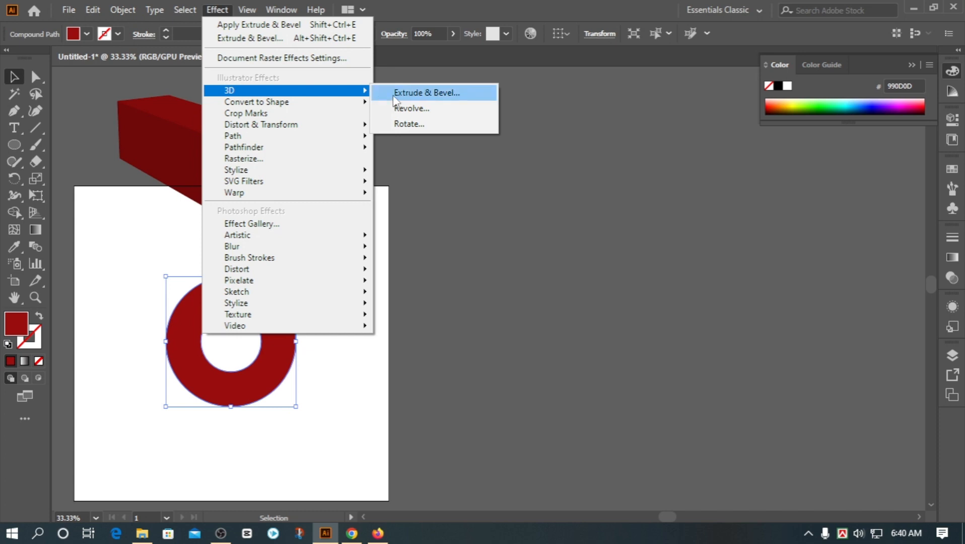
click(406, 96)
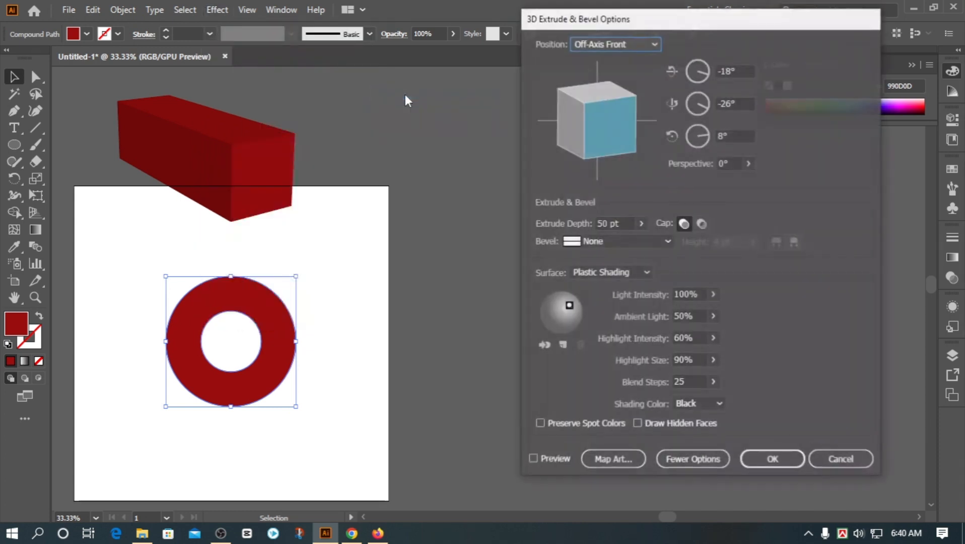
click(532, 458)
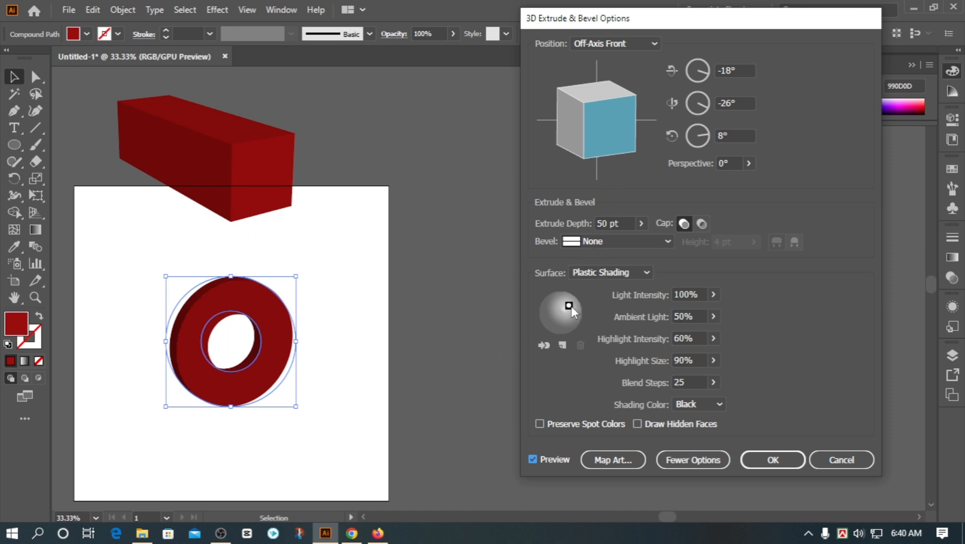
Set the ring's extrude depth to 1438 pt and the perspective to 20°
drag(577, 314, 576, 317)
click(640, 223)
drag(594, 239, 616, 243)
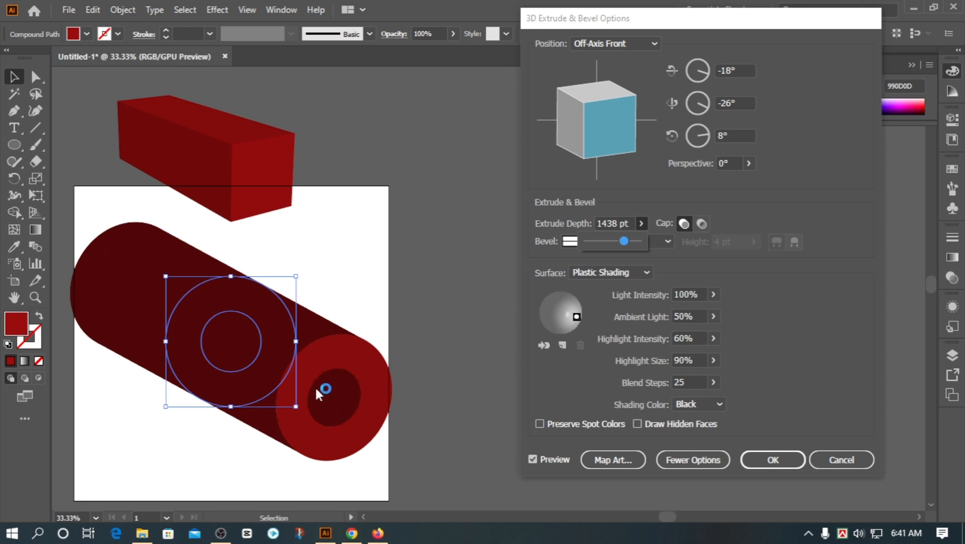
click(746, 164)
drag(700, 181, 702, 179)
Add a second light at the sphere's upper left, shift the first light to its lower right, and apply the effect
click(562, 345)
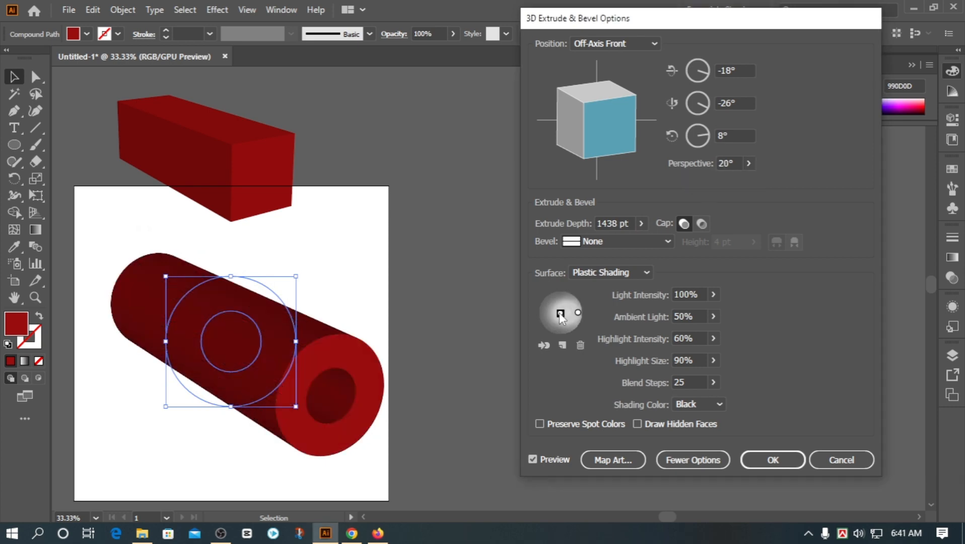
drag(549, 302, 547, 302)
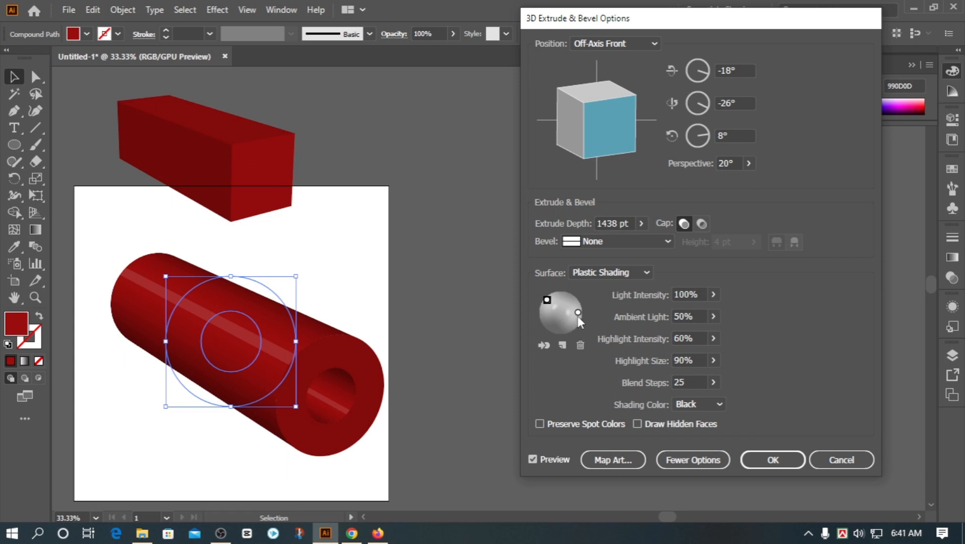
drag(575, 321, 576, 325)
click(548, 300)
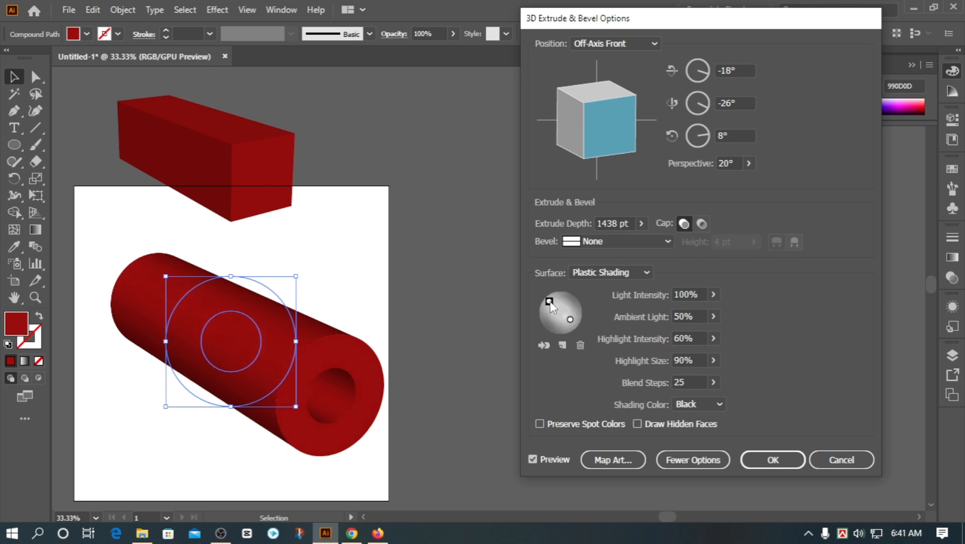
drag(549, 303, 547, 300)
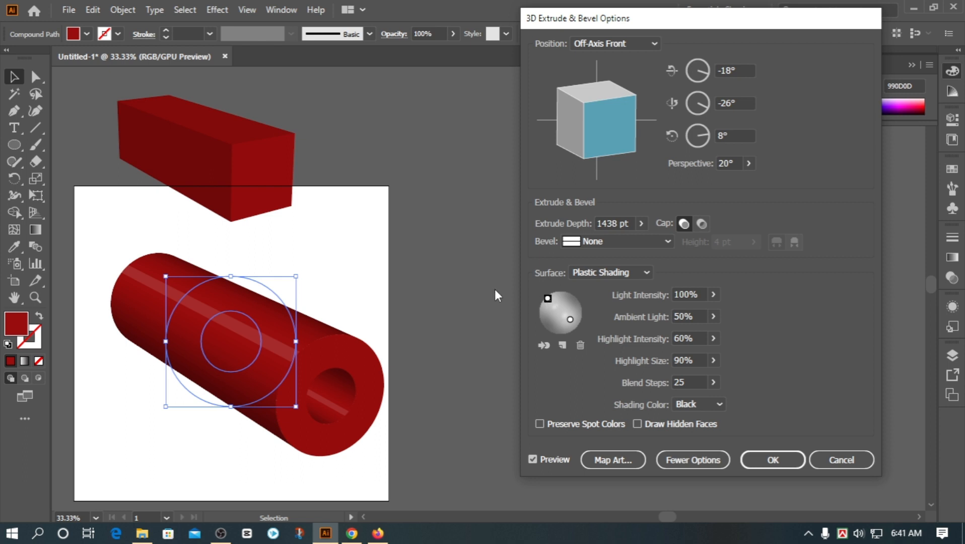
click(773, 461)
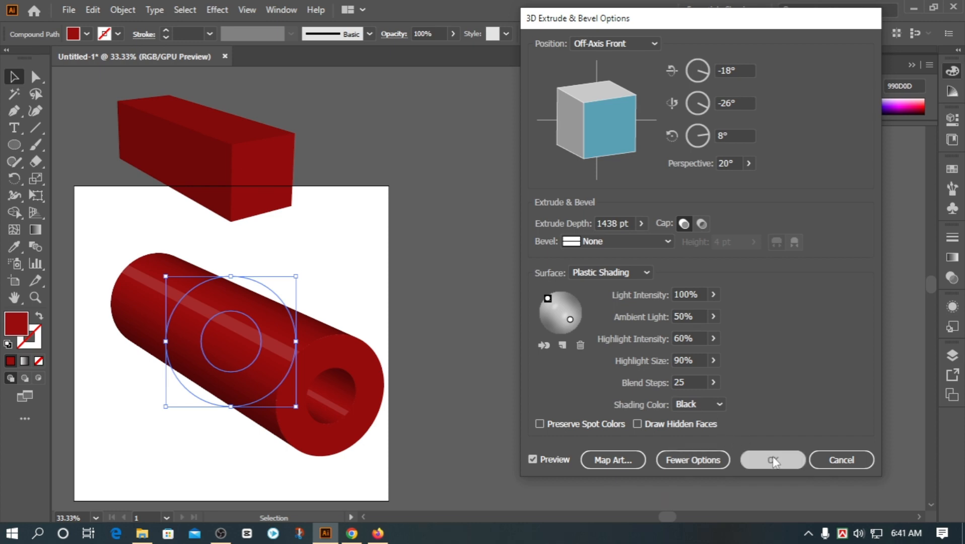
Place the extruded tube beside the red box and change its fill to bright green (10CE0B)
key(ctrl+minus)
double_click(16, 323)
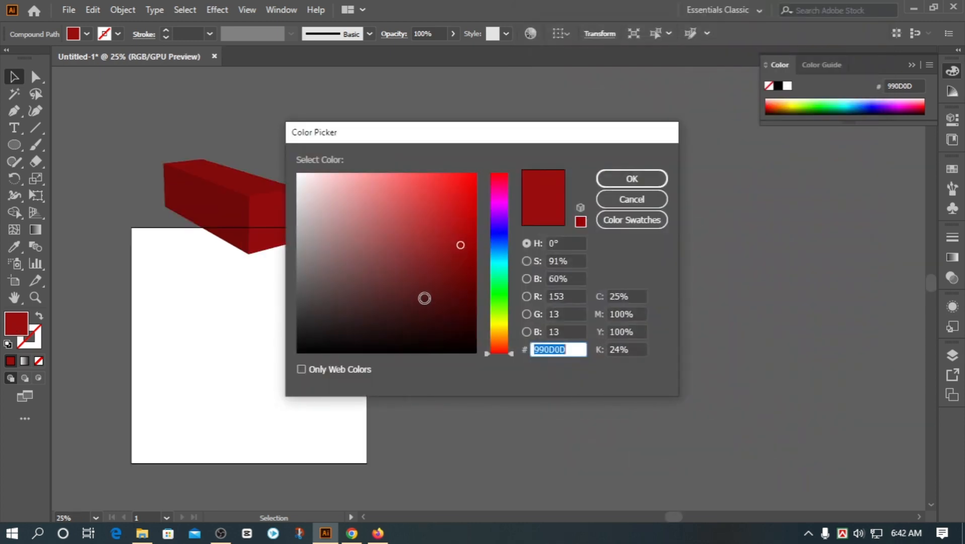
click(499, 295)
click(468, 207)
click(632, 178)
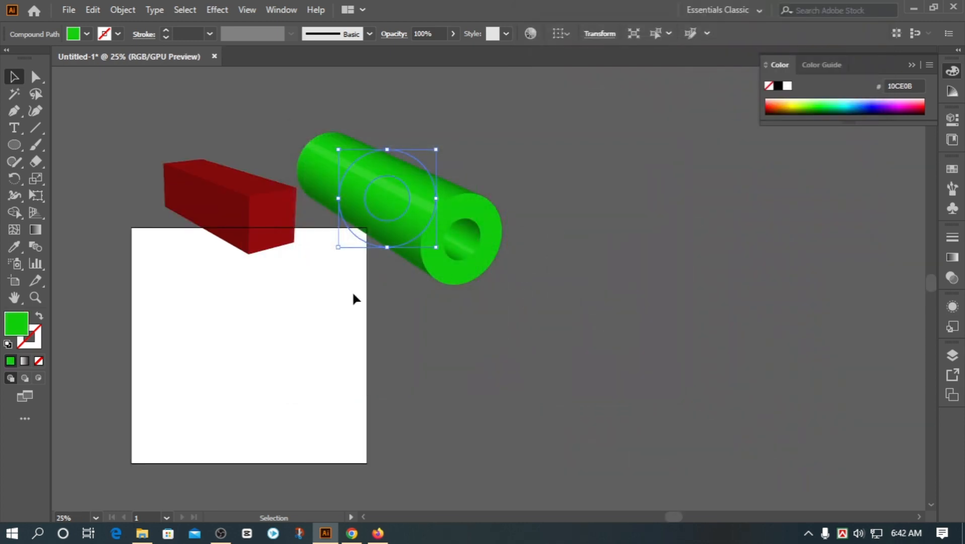
click(250, 317)
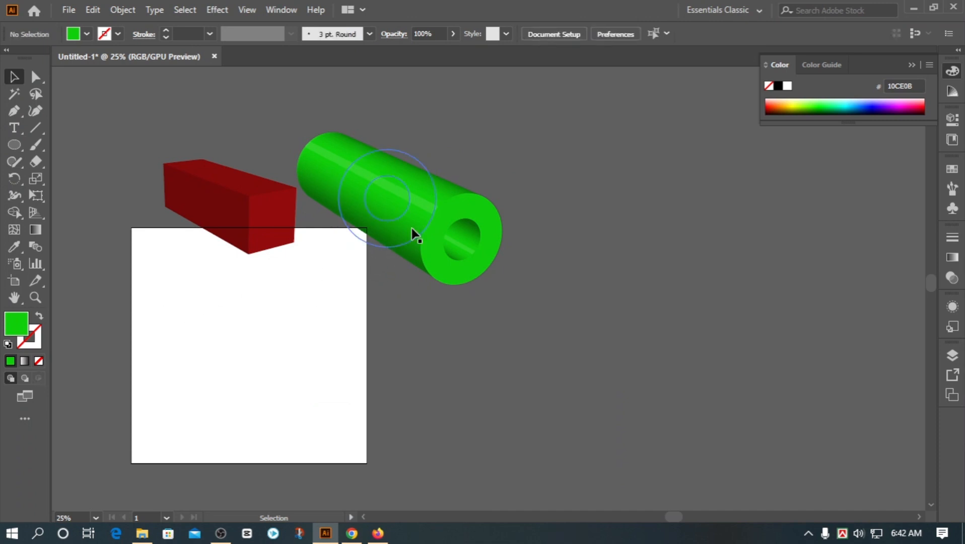
Nudge the green tube slightly upward and closer to the red box, and deselect it
drag(411, 229, 401, 216)
click(298, 322)
ctrl+click(292, 327)
drag(284, 334, 316, 332)
ctrl+alt+click(315, 332)
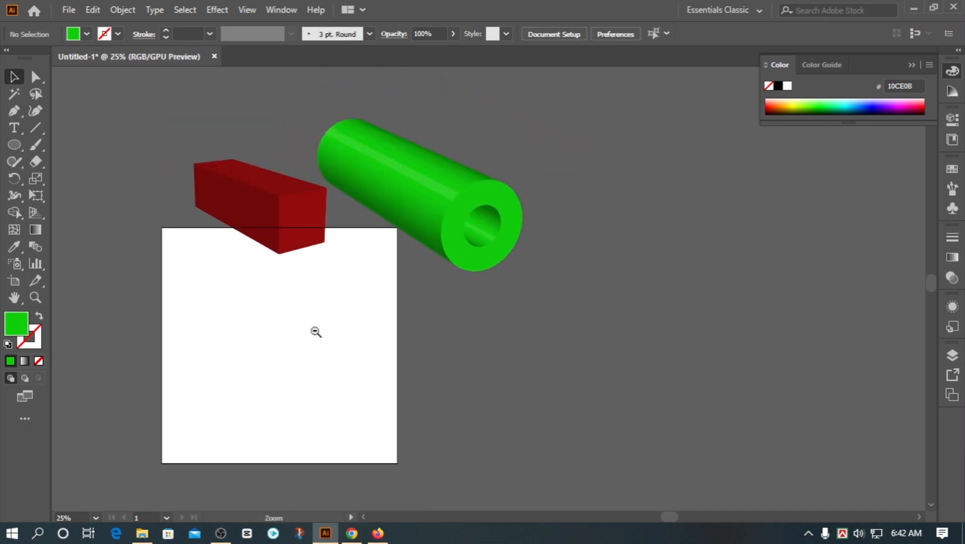
drag(232, 371, 245, 339)
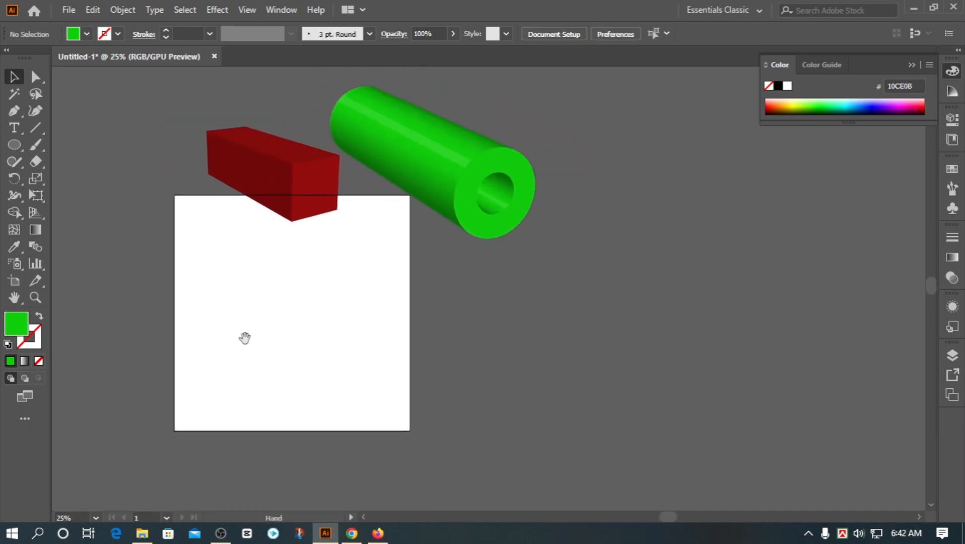
Add the text FIVERR on the artboard and scale it up to about 182 pt
click(16, 129)
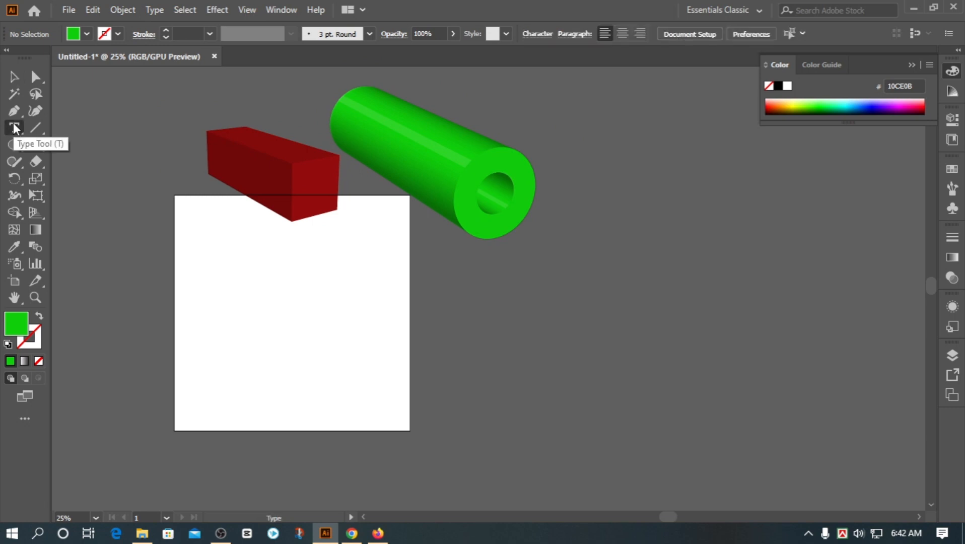
click(229, 300)
key(BackSpace)
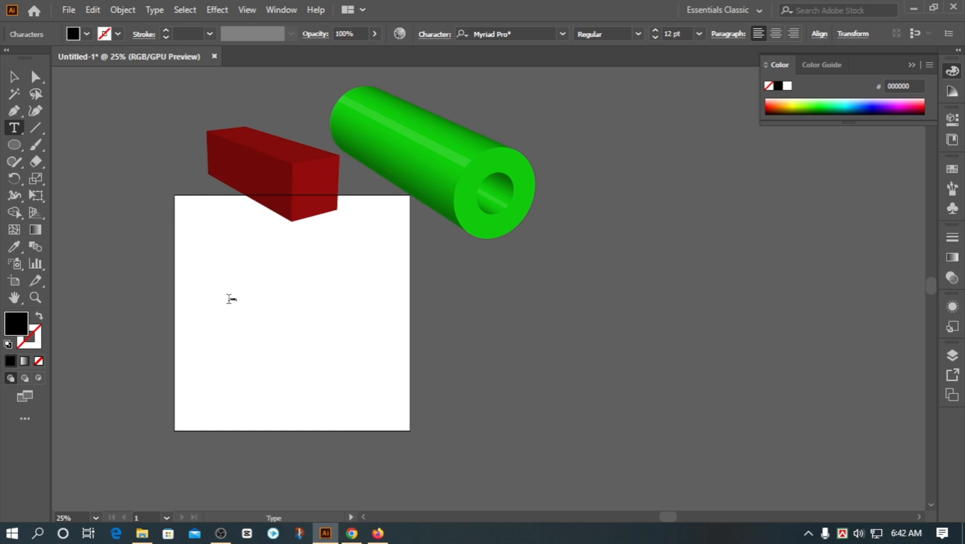
click(14, 76)
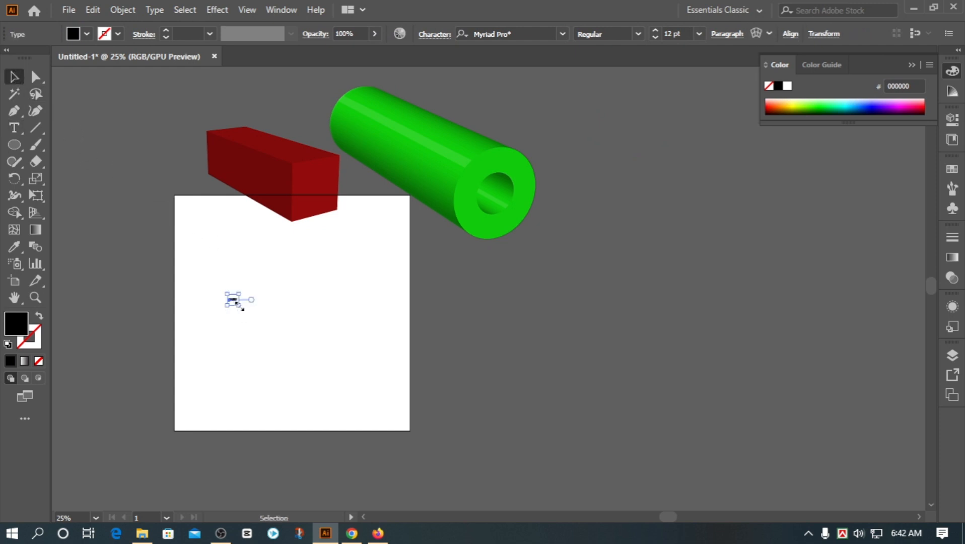
drag(239, 306, 380, 399)
drag(282, 305, 315, 300)
Change the FIVERR text's font to Source Sans Pro Black and enlarge it to about 228 pt
scroll(268, 314, up, 1)
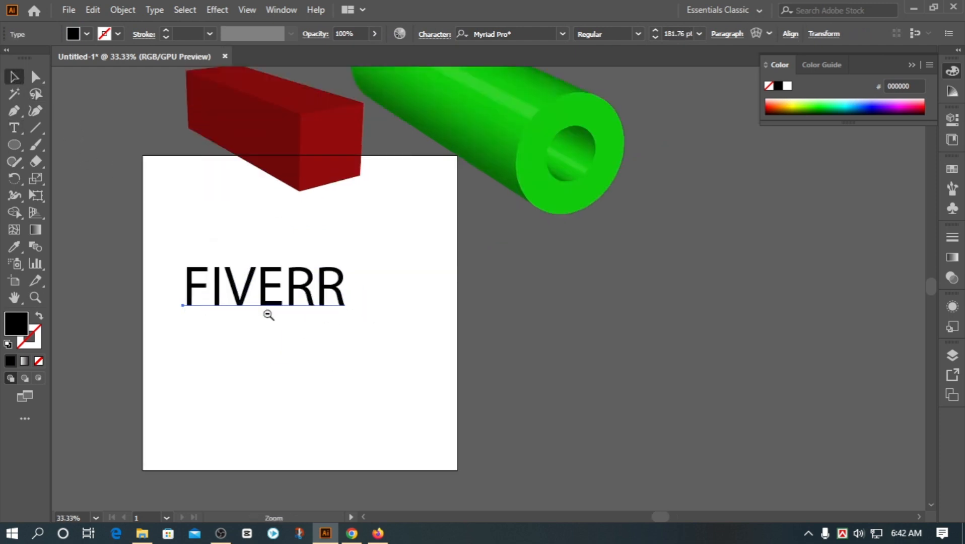
scroll(268, 315, right, 2)
drag(237, 300, 284, 300)
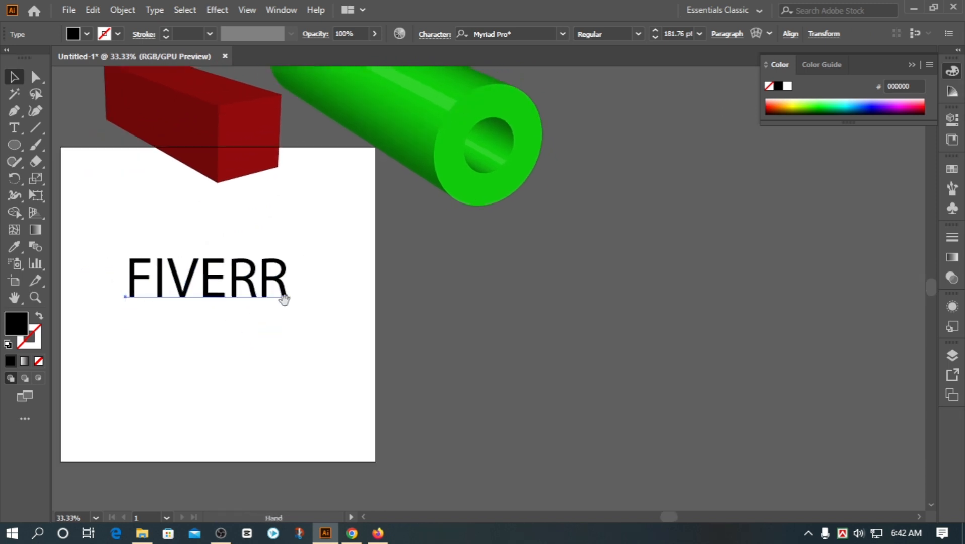
click(562, 34)
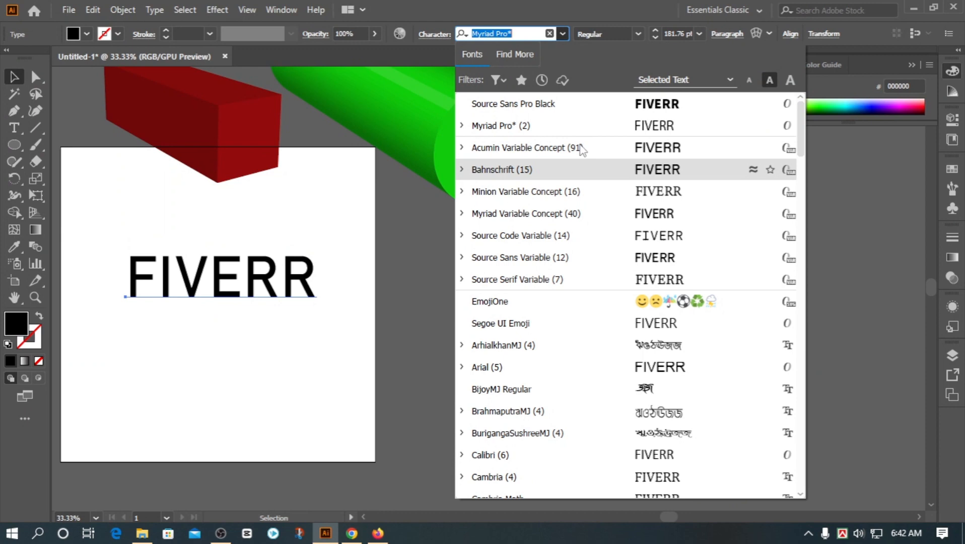
click(579, 103)
drag(255, 320, 368, 358)
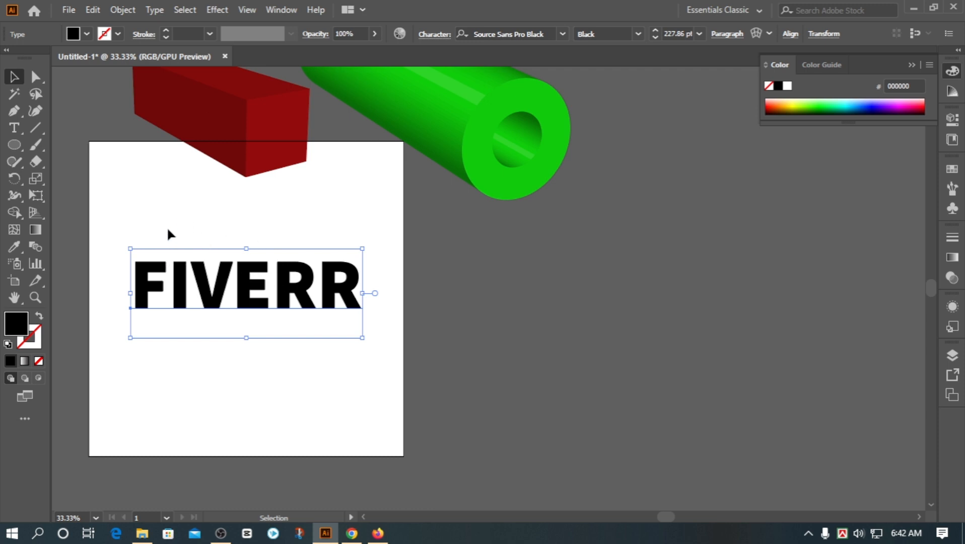
Expand the FIVERR text into outlines, with both Object and Fill expanded
click(121, 10)
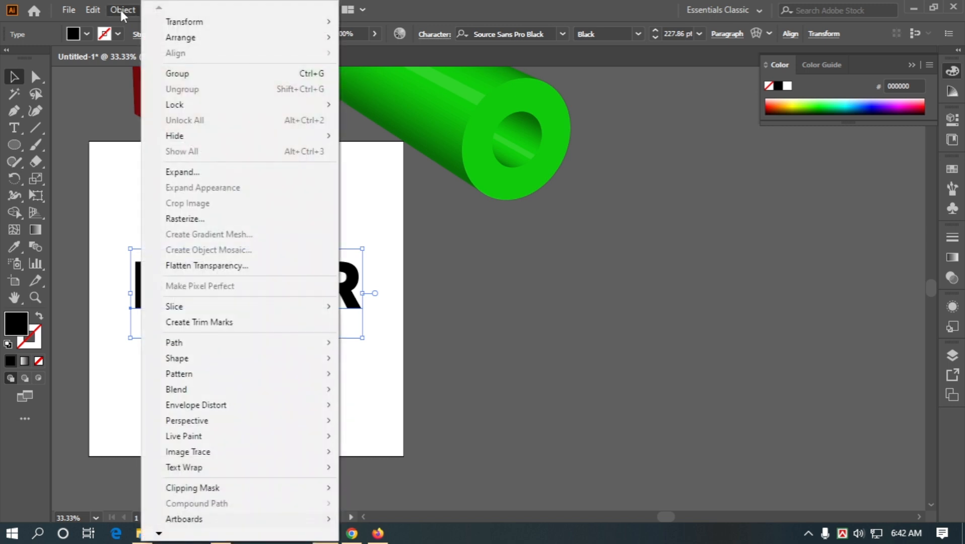
click(214, 173)
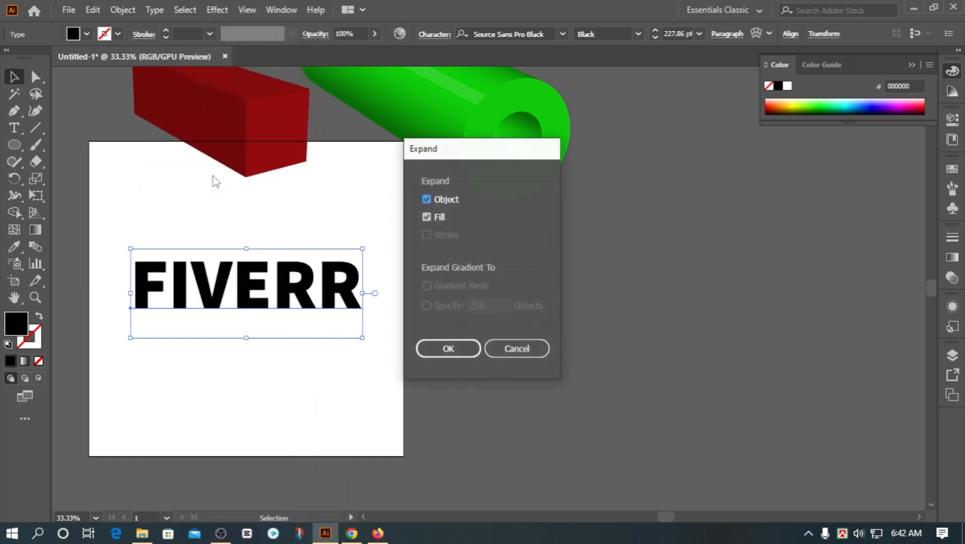
click(453, 345)
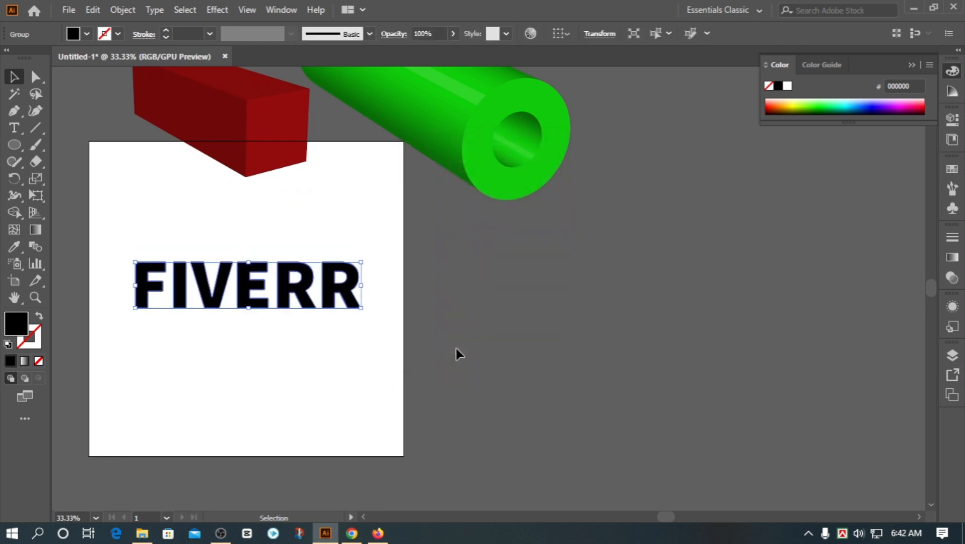
Examine the outlines and anchor points of the expanded FIVERR letters up close
scroll(210, 292, up, 4)
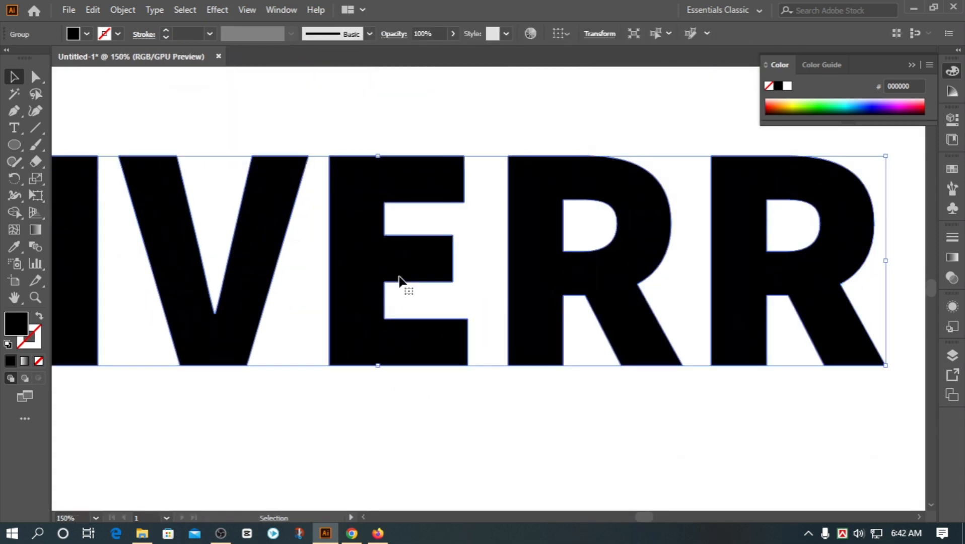
scroll(237, 182, up, 3)
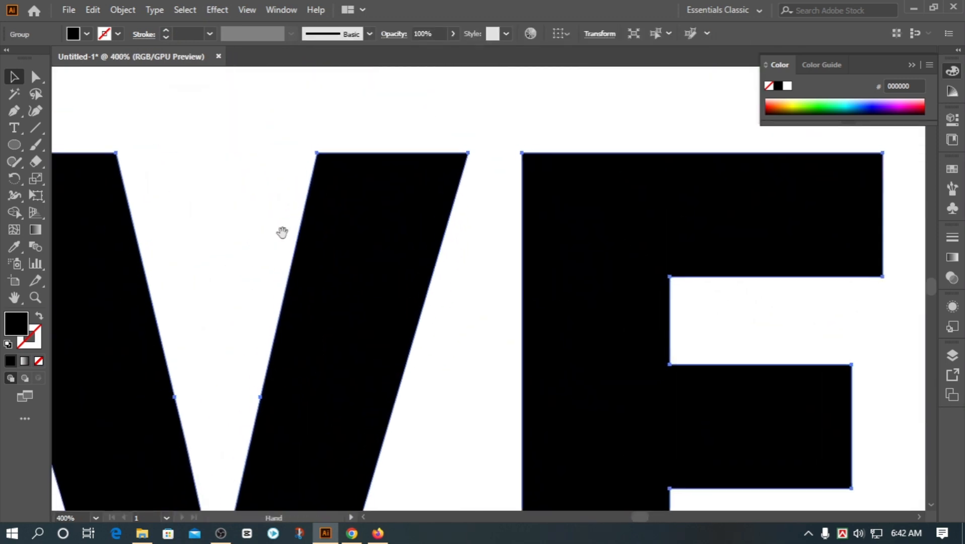
click(330, 126)
click(401, 236)
scroll(338, 282, down, 6)
scroll(275, 278, down, 2)
drag(345, 299, 229, 296)
scroll(211, 290, up, 3)
scroll(272, 281, down, 1)
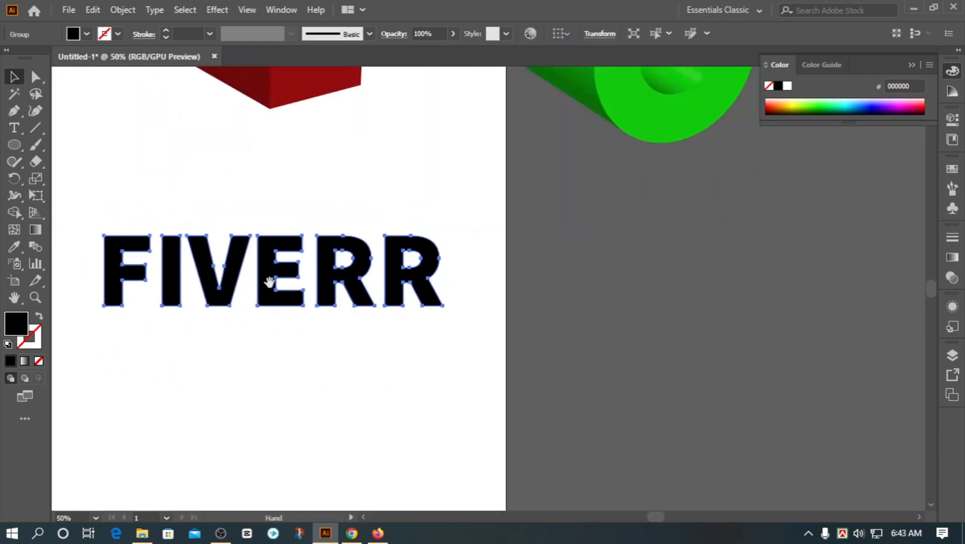
Fill the outlined FIVERR letters with green 0ECC13
double_click(21, 324)
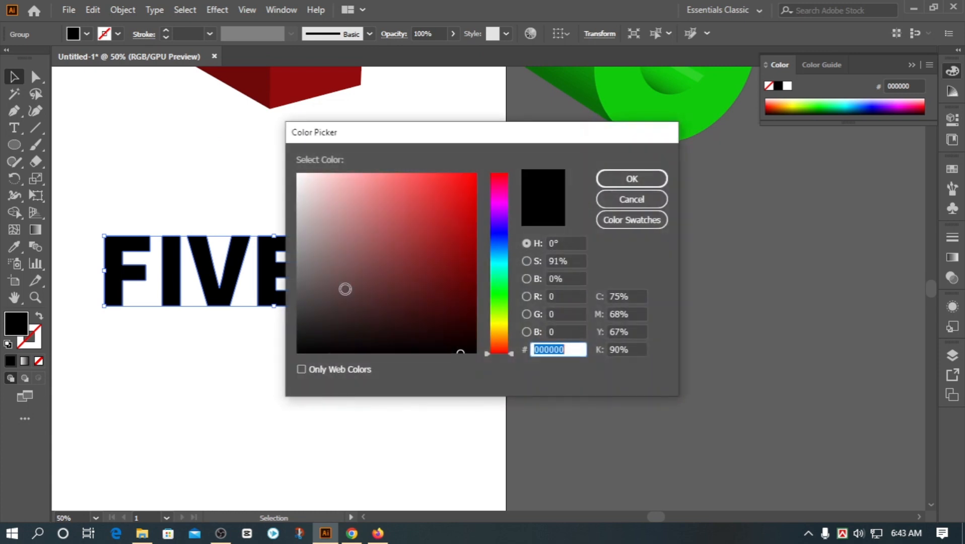
click(500, 292)
click(465, 207)
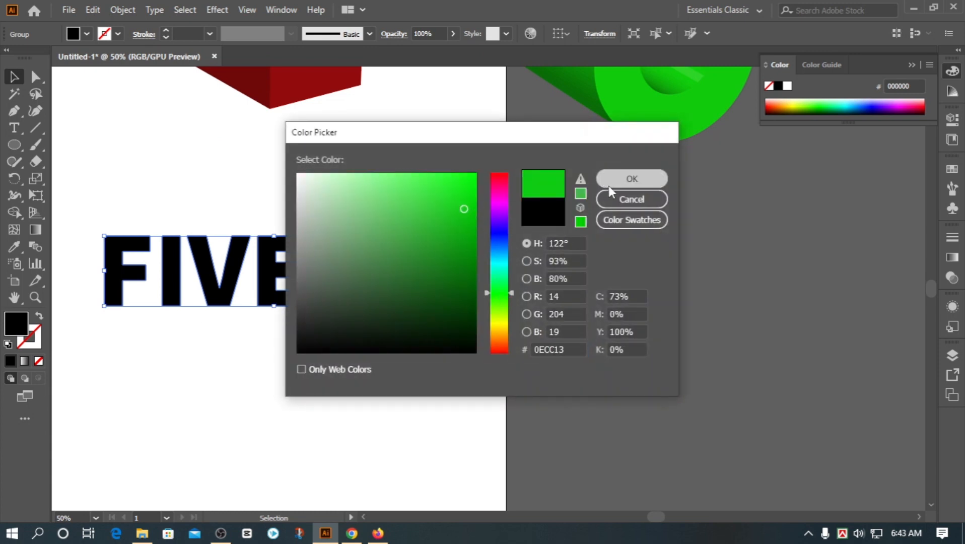
click(609, 182)
Start a 3D Extrude & Bevel effect on the green FIVERR lettering with preview on, moving the light to the sphere's upper-left side
scroll(236, 235, down, 1)
drag(236, 235, 192, 240)
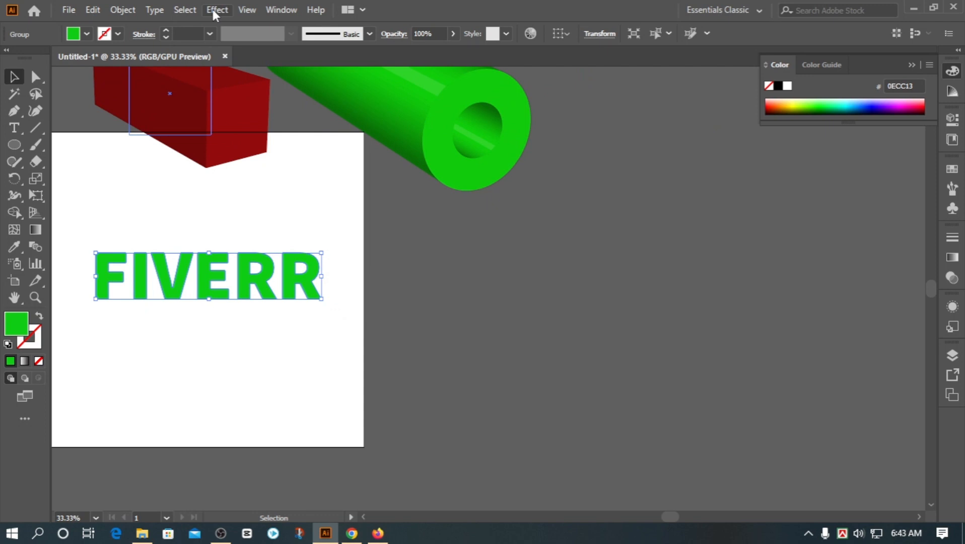
click(212, 7)
mouse_move(272, 92)
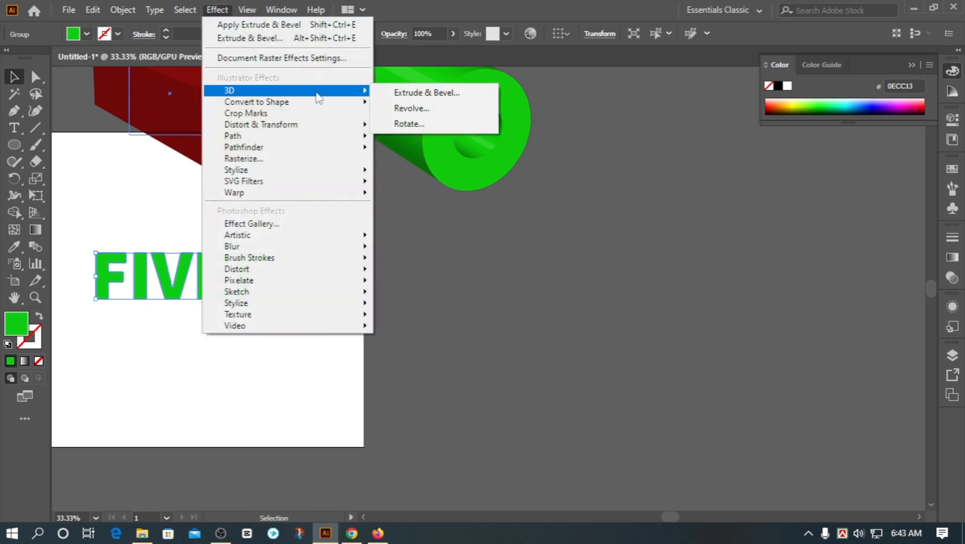
click(399, 92)
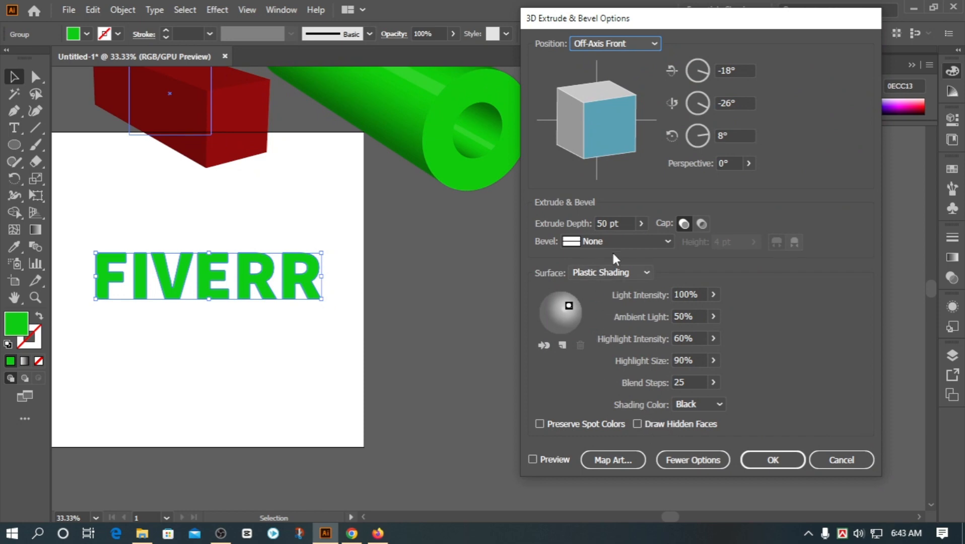
click(532, 460)
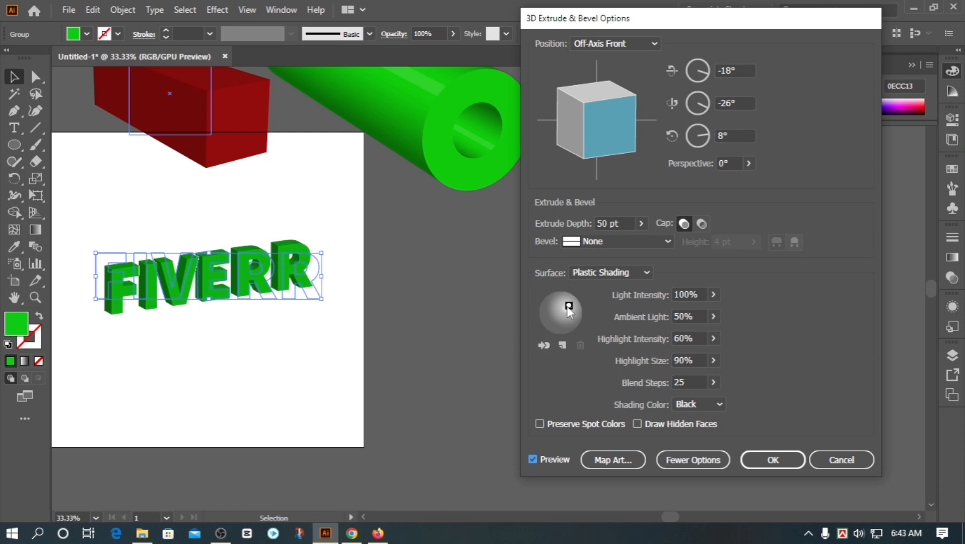
drag(568, 306, 544, 308)
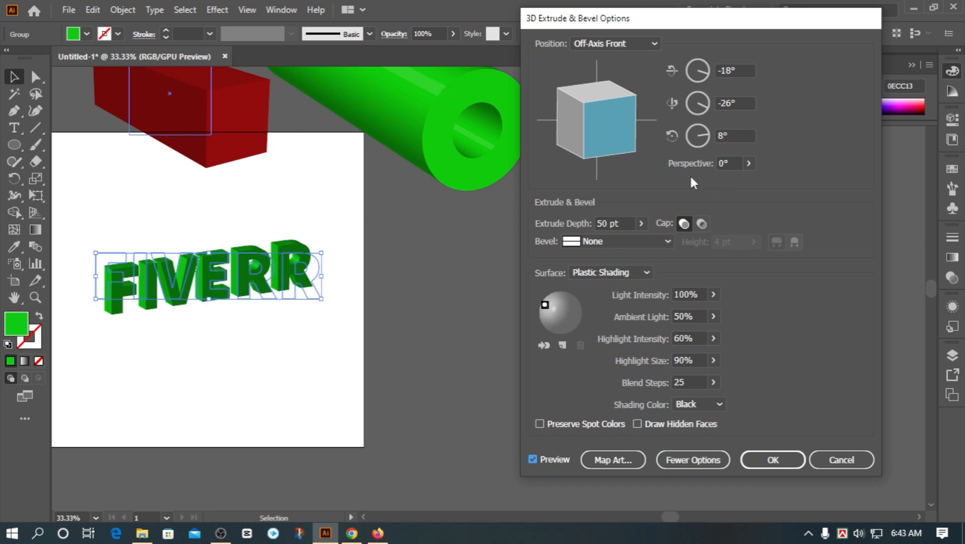
Set the extrude depth of the FIVERR lettering to 120 pt
click(639, 221)
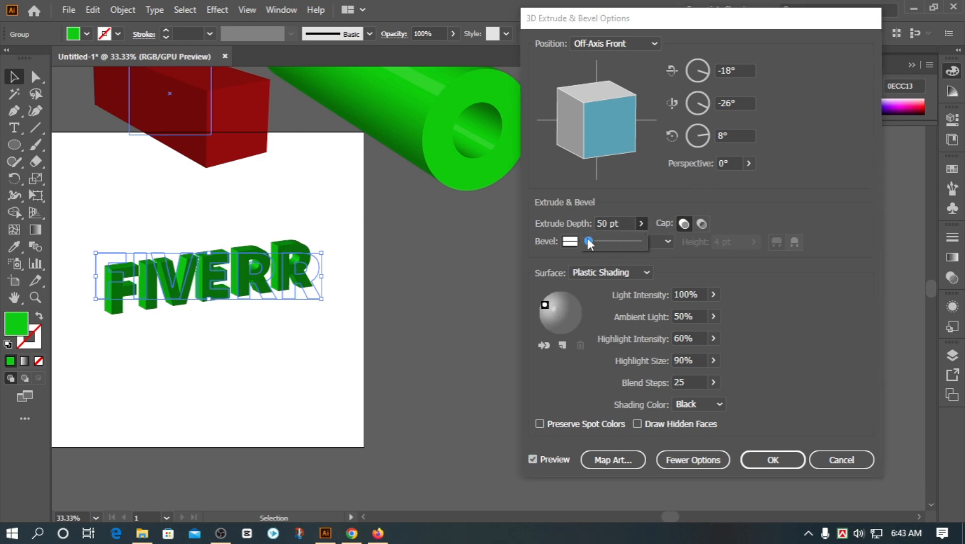
drag(593, 241, 589, 242)
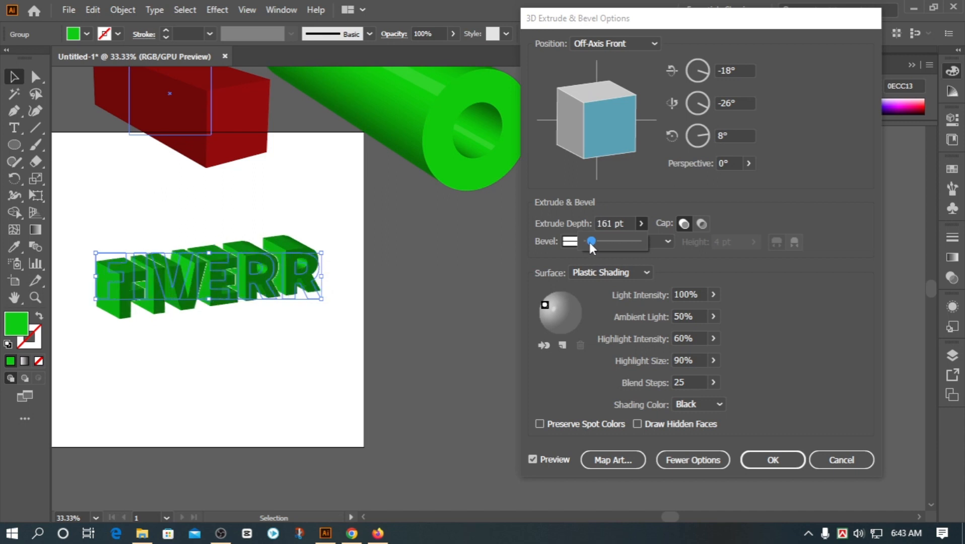
click(624, 223)
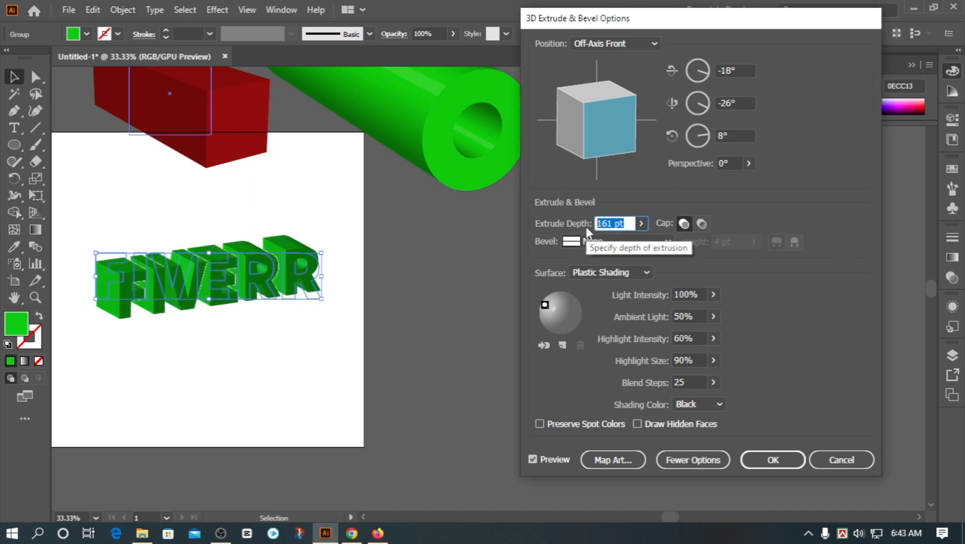
text(120)
key(Tab)
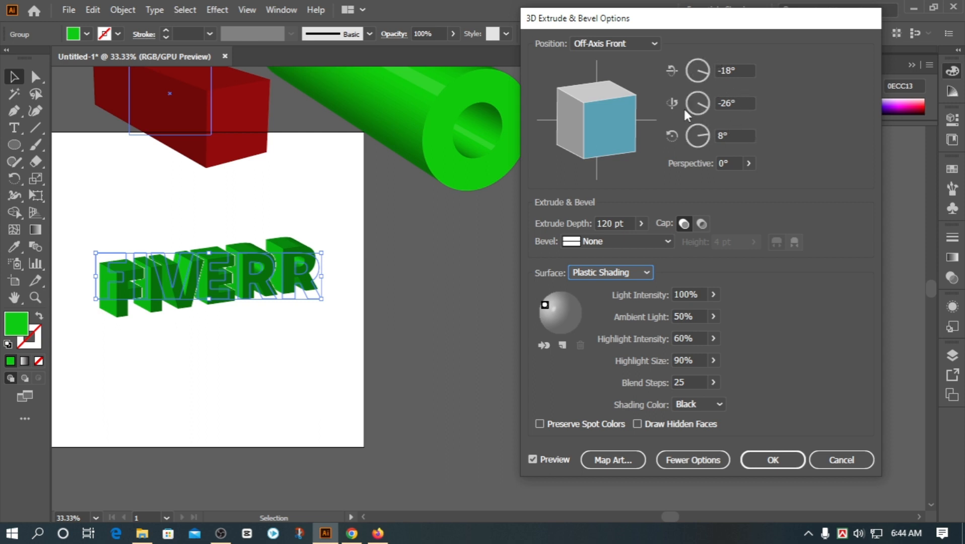
Add perspective to the extruded FIVERR lettering and apply the 3D effect
click(748, 163)
click(705, 180)
click(773, 460)
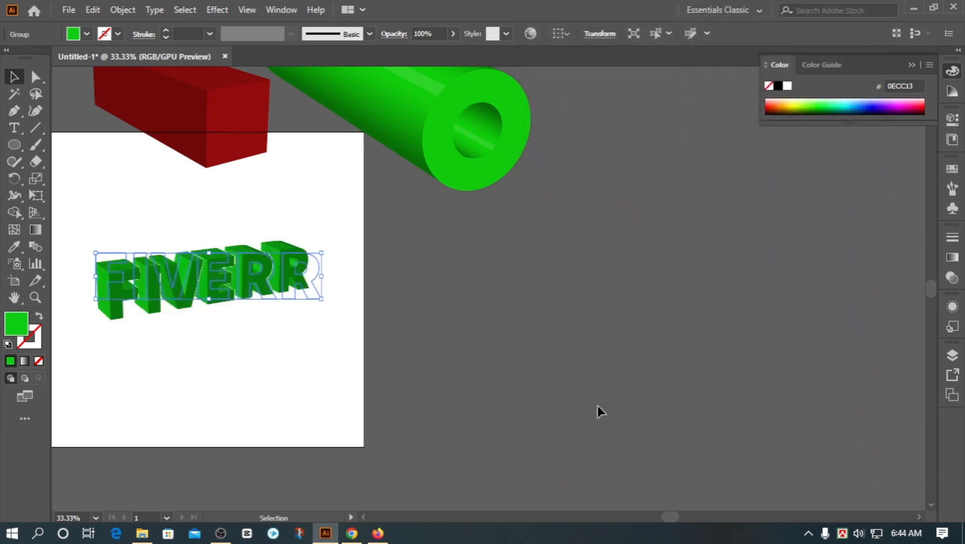
Deselect the extruded FIVERR lettering and examine it both up close and beside the other 3D objects
click(238, 358)
drag(235, 352, 305, 368)
scroll(344, 352, down, 1)
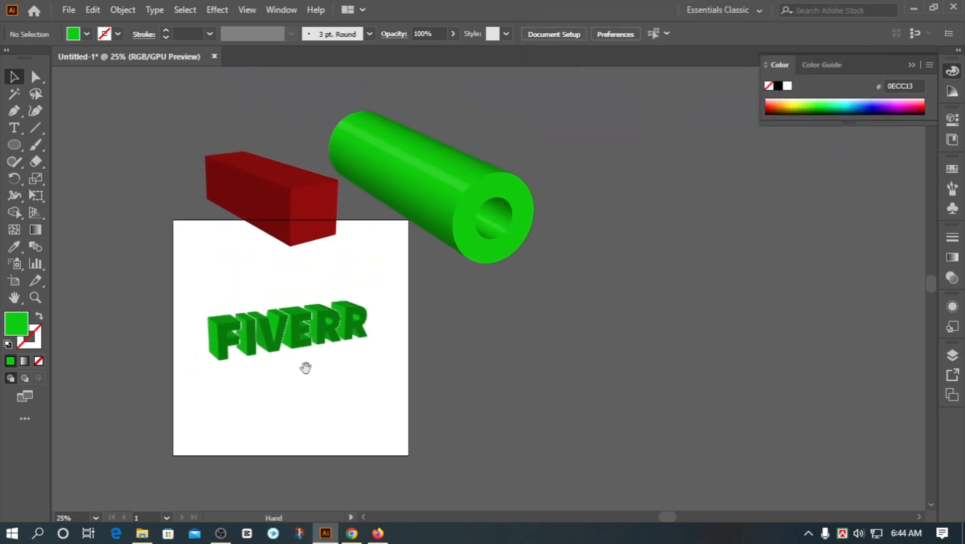
drag(295, 328, 302, 280)
click(310, 305)
scroll(310, 297, up, 2)
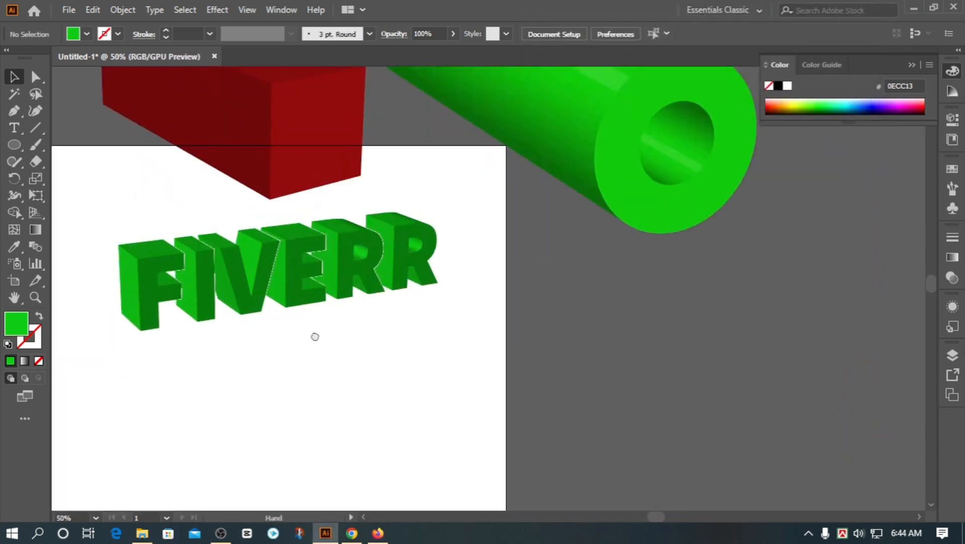
drag(314, 336, 327, 280)
scroll(327, 283, down, 1)
scroll(314, 312, right, 2)
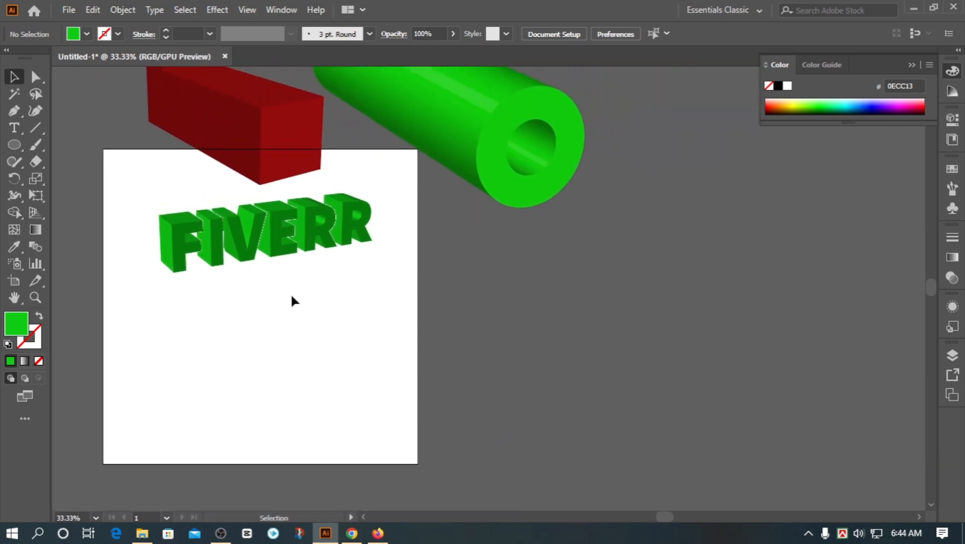
Draw a wavy vertical half-profile of a vase with the Pencil tool below the end of the FIVERR lettering
drag(15, 162, 76, 177)
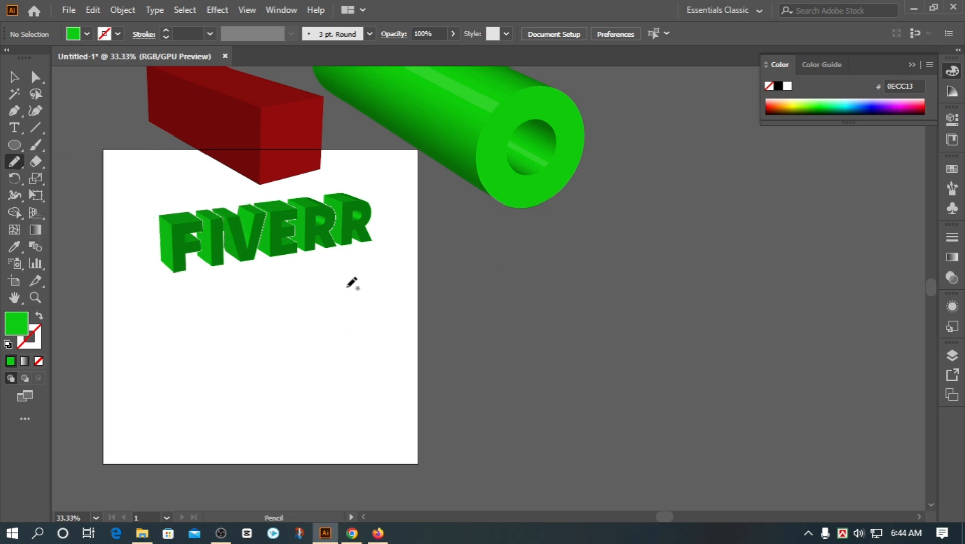
mouse_move(355, 298)
mouse_down()
mouse_move(343, 328)
mouse_move(364, 363)
mouse_move(354, 412)
mouse_up()
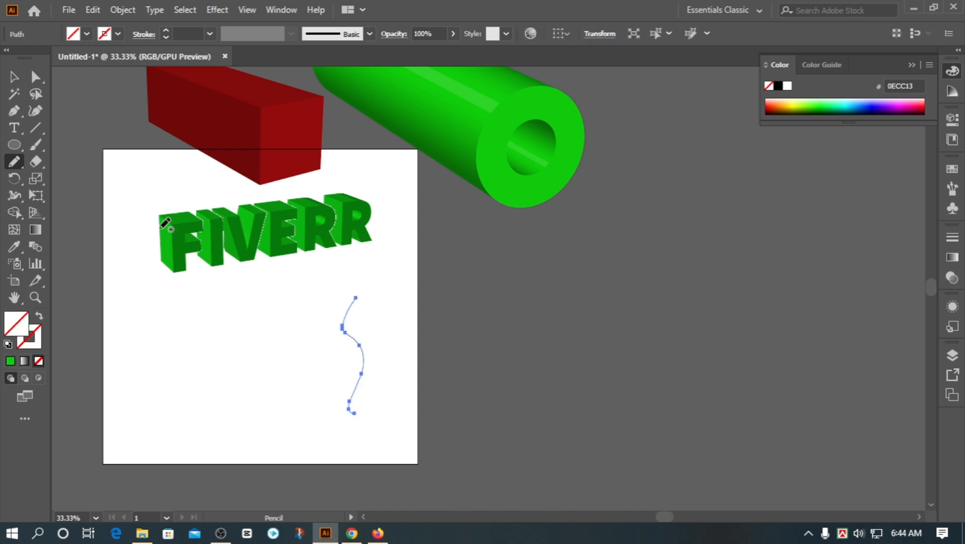
click(14, 76)
Give the wavy profile path a 16 pt black stroke with round caps
scroll(301, 378, up, 1)
drag(298, 357, 276, 292)
scroll(328, 337, down, 1)
drag(293, 353, 255, 397)
click(210, 34)
click(209, 33)
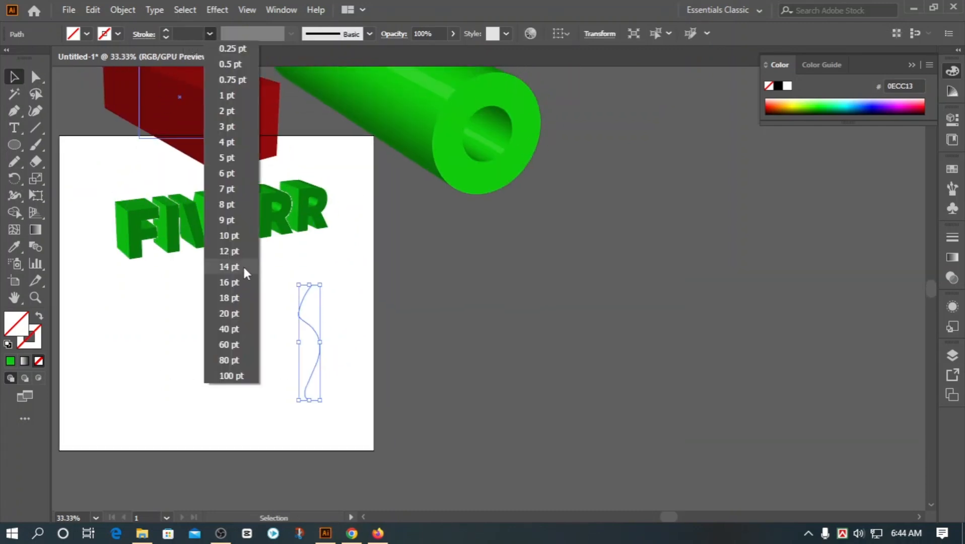
drag(282, 358, 298, 353)
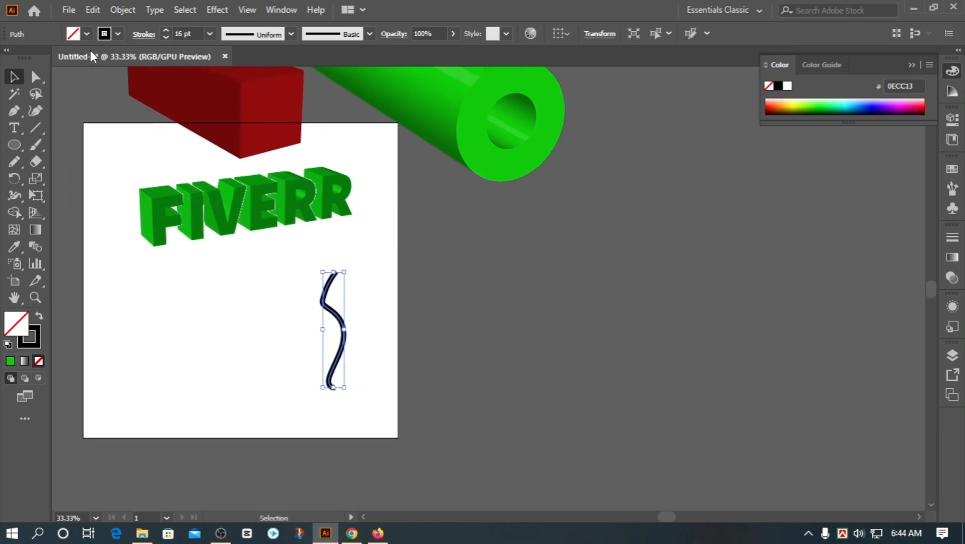
click(141, 35)
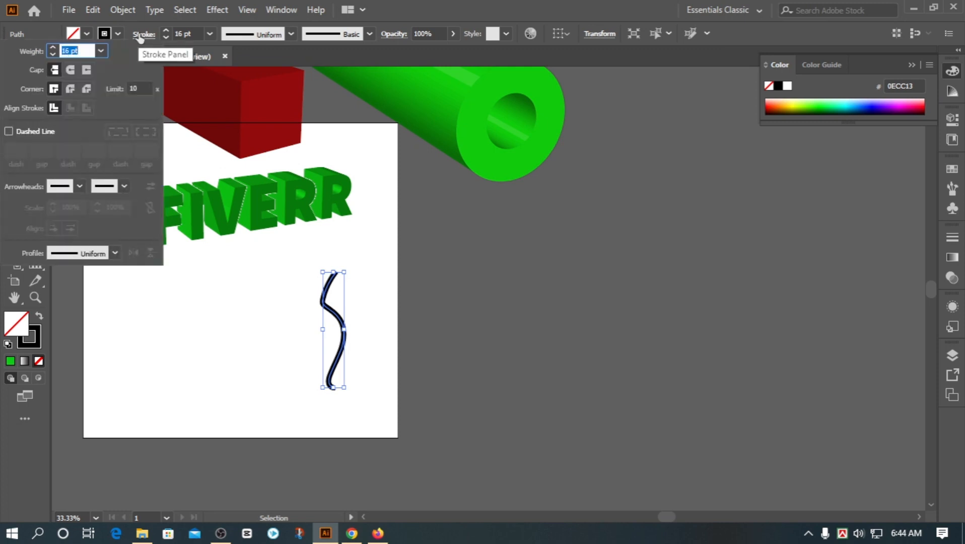
click(69, 72)
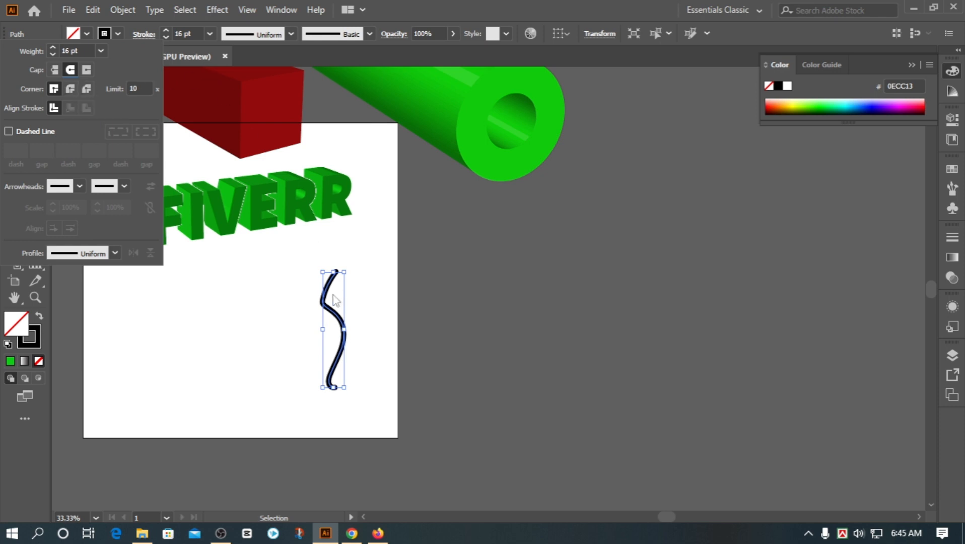
Expand the stroked profile path into a filled shape
click(125, 11)
click(125, 11)
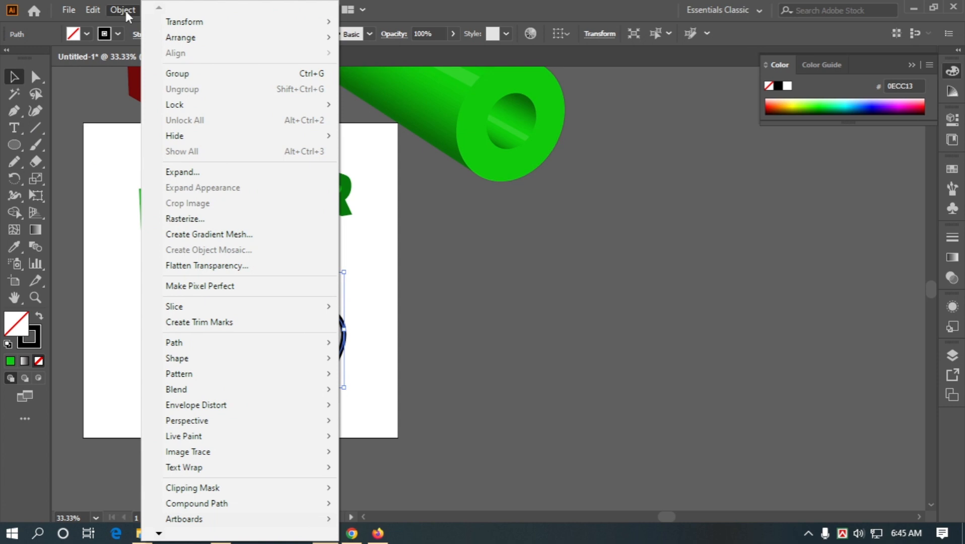
click(178, 170)
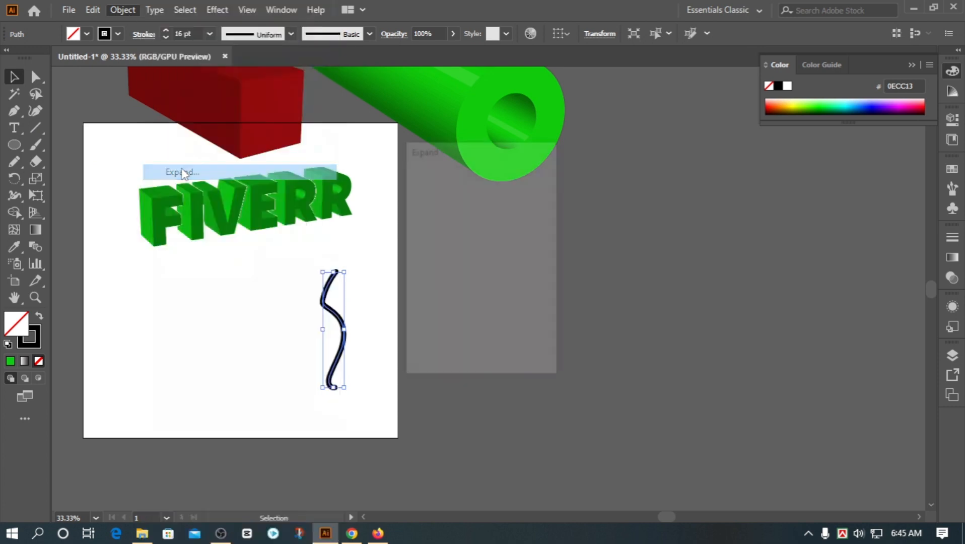
click(448, 350)
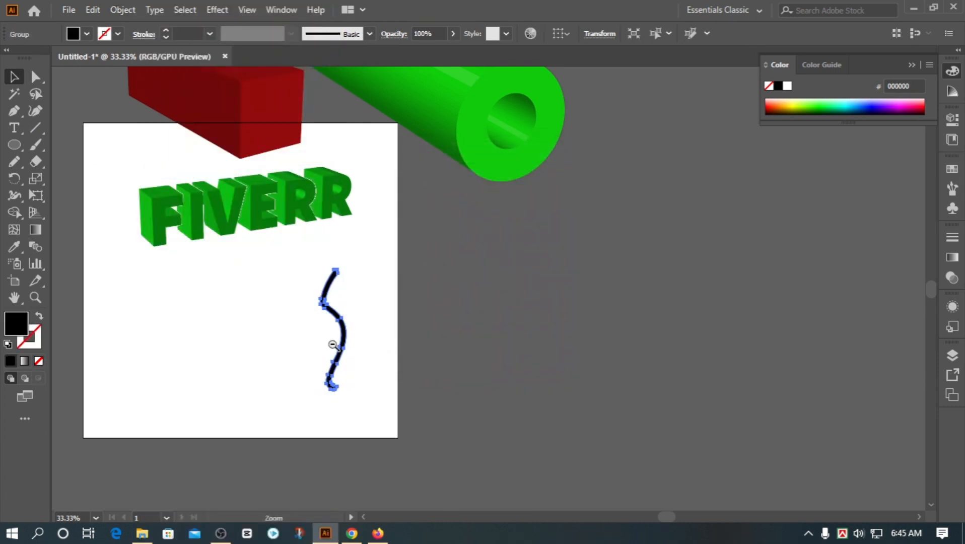
Fill the expanded profile shape with brown 9B6105
ctrl+click(335, 345)
ctrl+click(334, 345)
drag(338, 356, 308, 335)
ctrl+alt+click(323, 345)
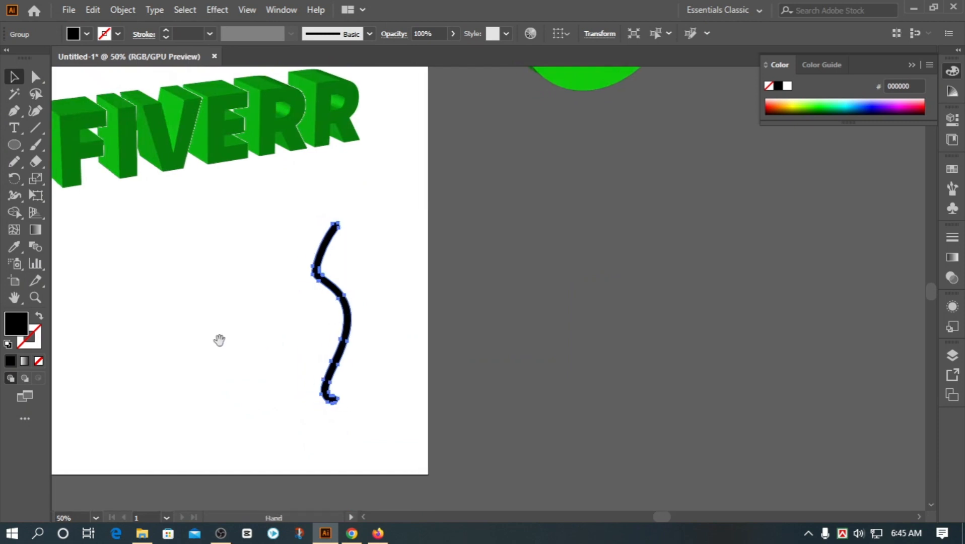
double_click(23, 324)
text(9B6105)
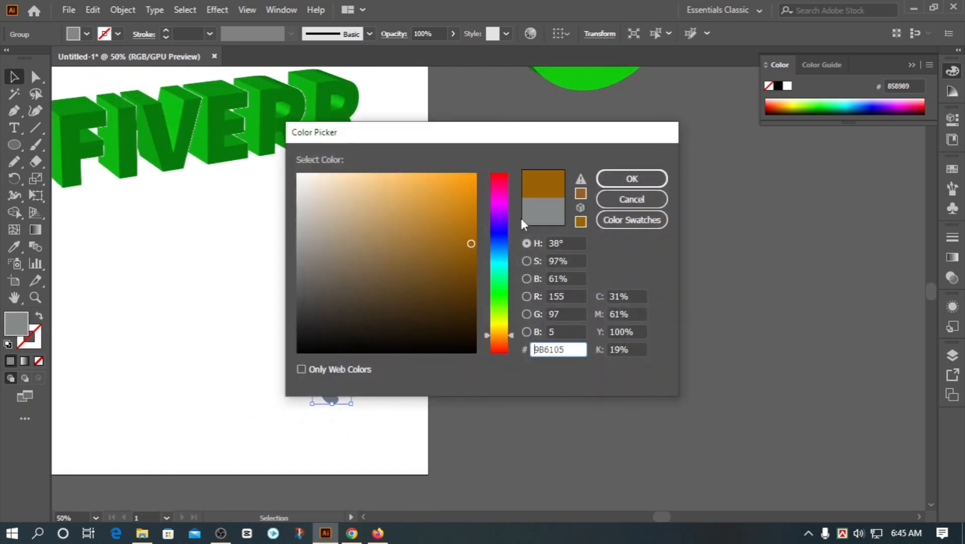
click(625, 179)
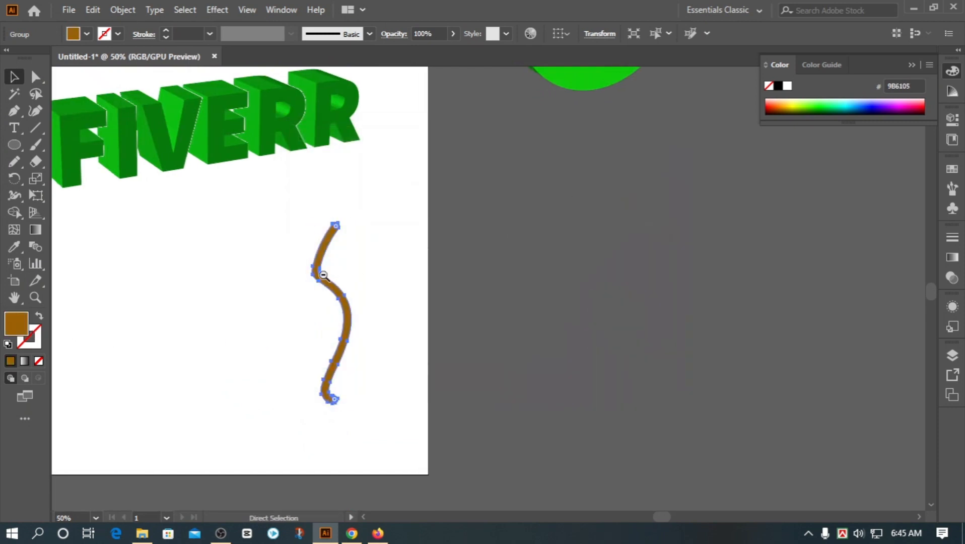
Start a 3D Revolve effect on the brown profile, 360° around its left edge, with preview on
ctrl+alt+click(316, 275)
drag(273, 301, 253, 304)
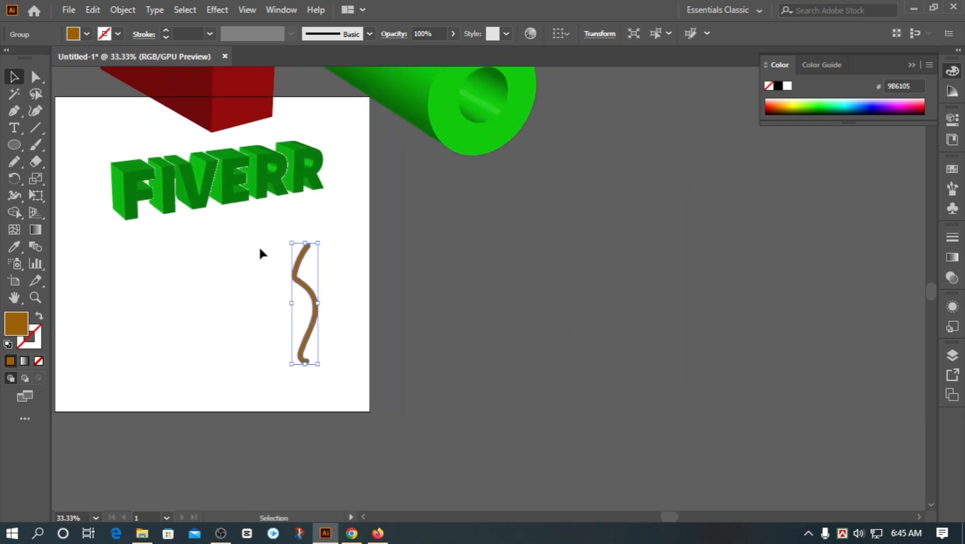
click(215, 10)
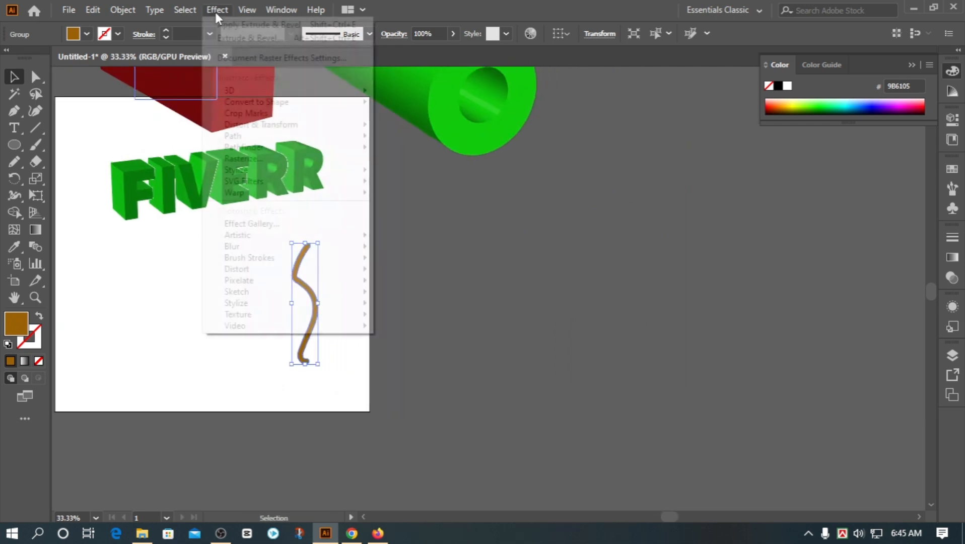
mouse_move(319, 92)
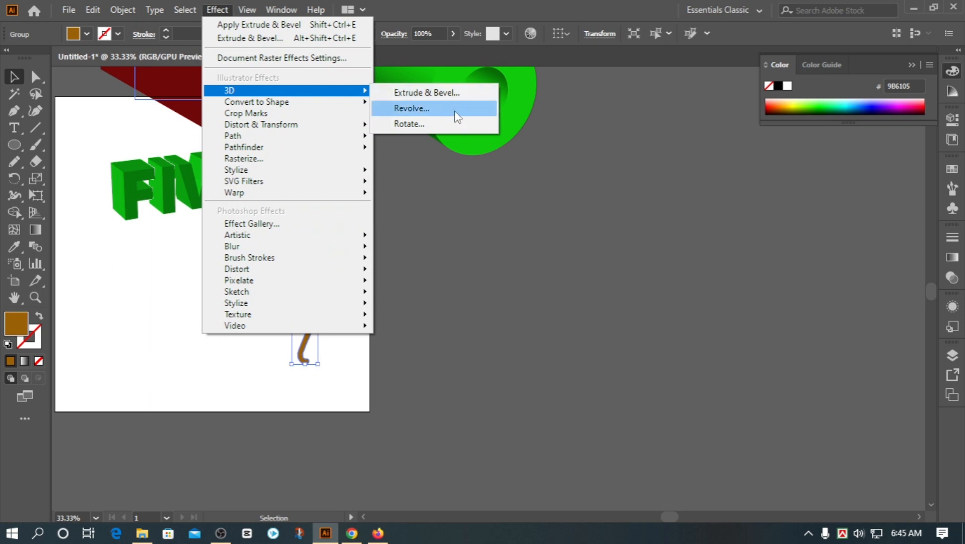
click(428, 111)
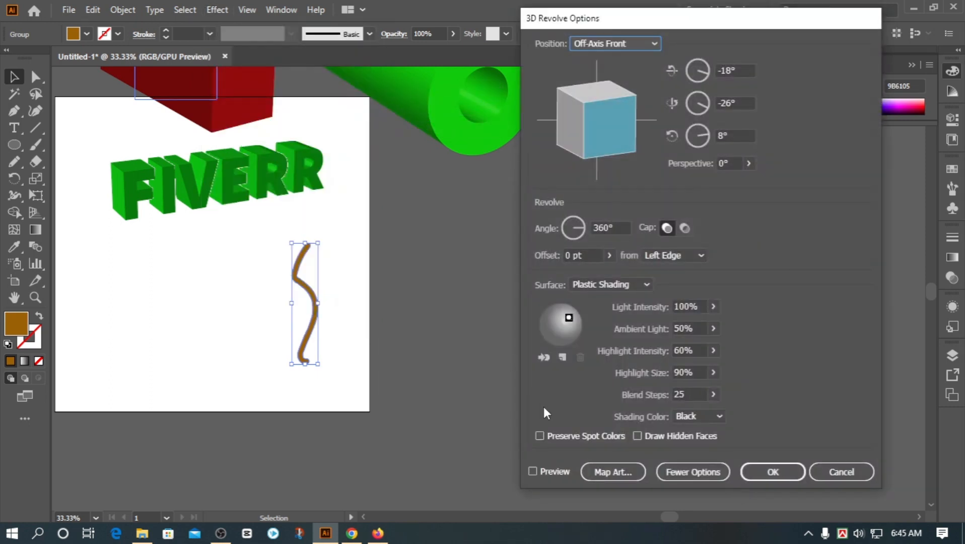
click(533, 471)
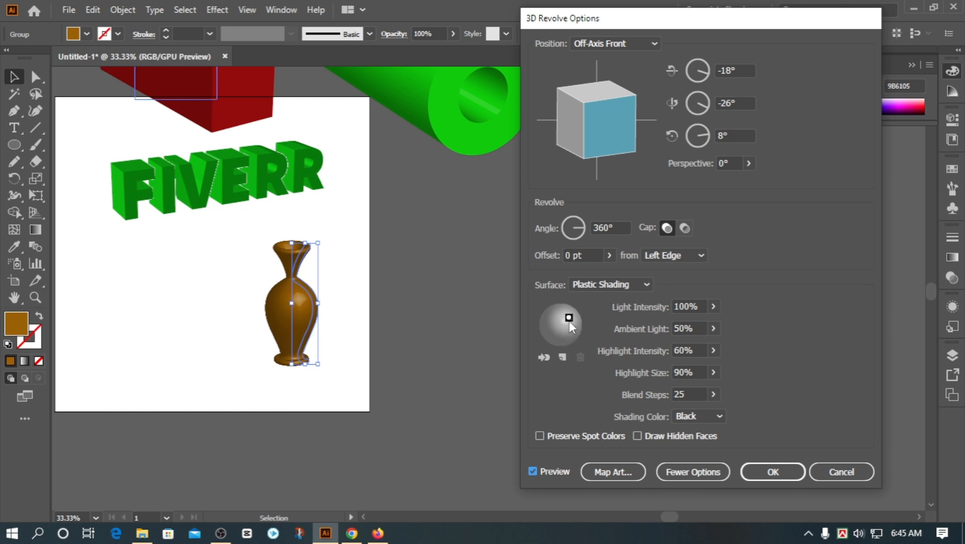
Shift the light on the vase slightly to the right, set the perspective to 40° and apply the revolve
drag(574, 320, 569, 322)
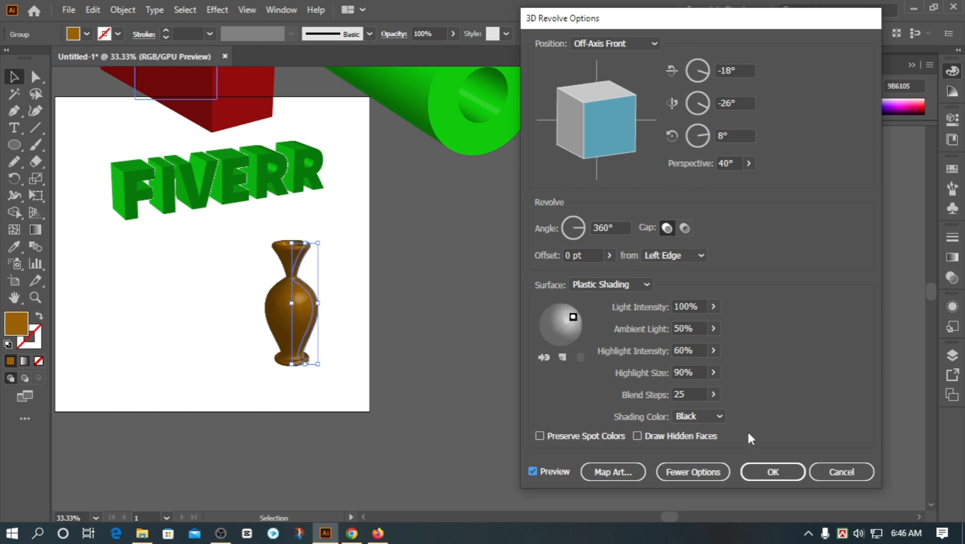
click(769, 471)
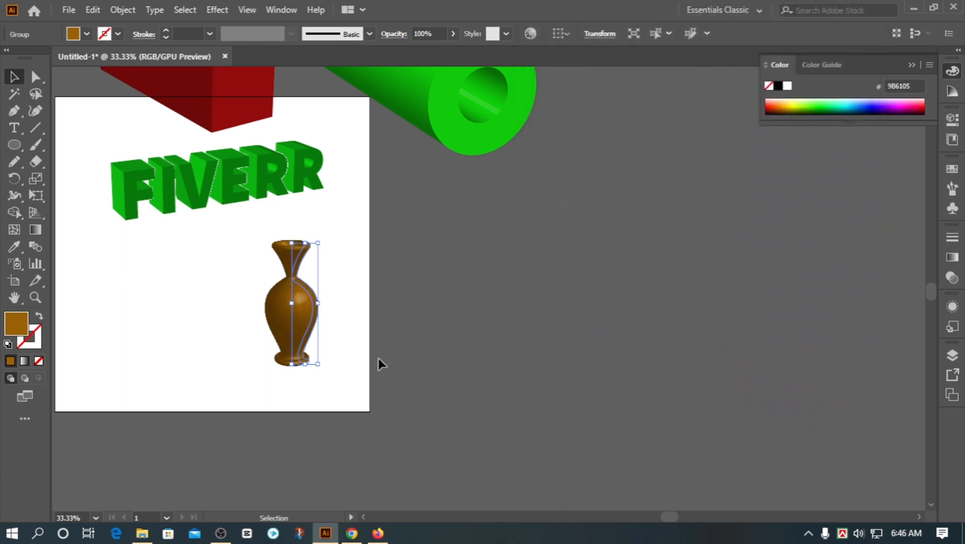
drag(264, 287, 355, 369)
click(313, 384)
key(ctrl+equal)
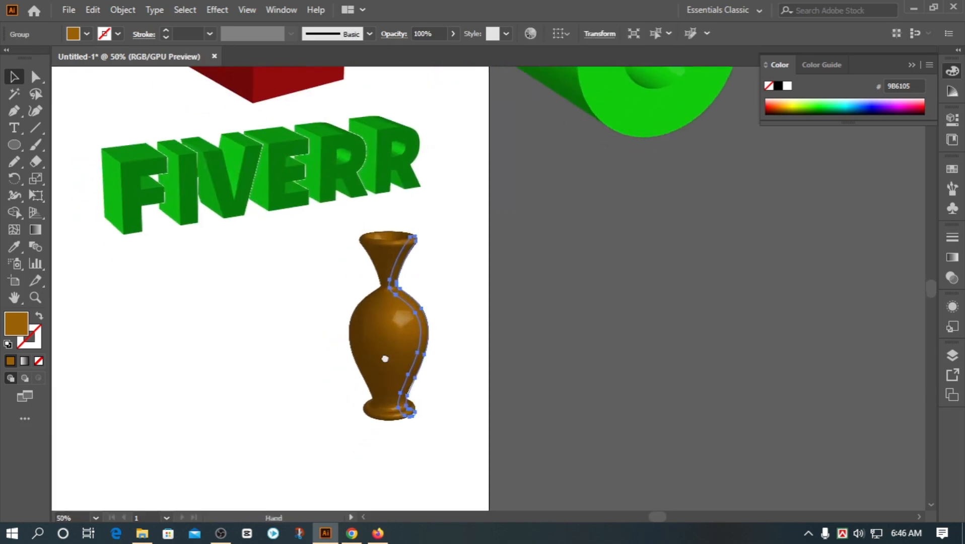
Draw a circle on the artboard beneath the FIVERR lettering, beside the vase
drag(390, 331, 364, 328)
ctrl+alt+space+click(346, 331)
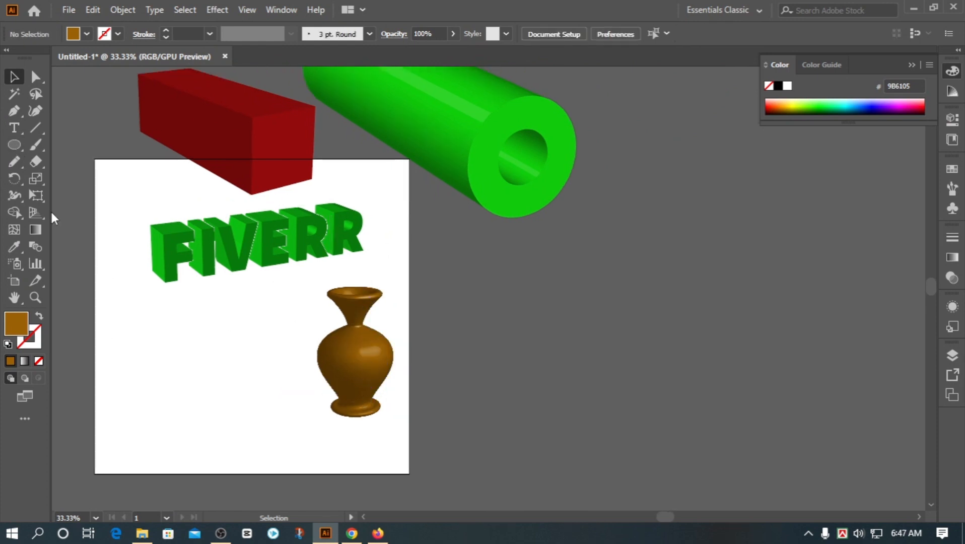
click(14, 144)
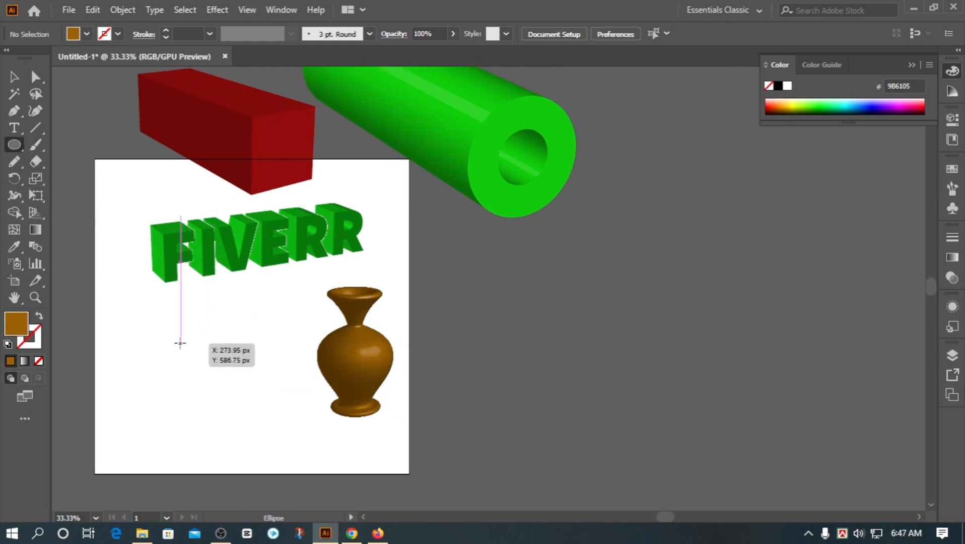
drag(175, 340, 263, 427)
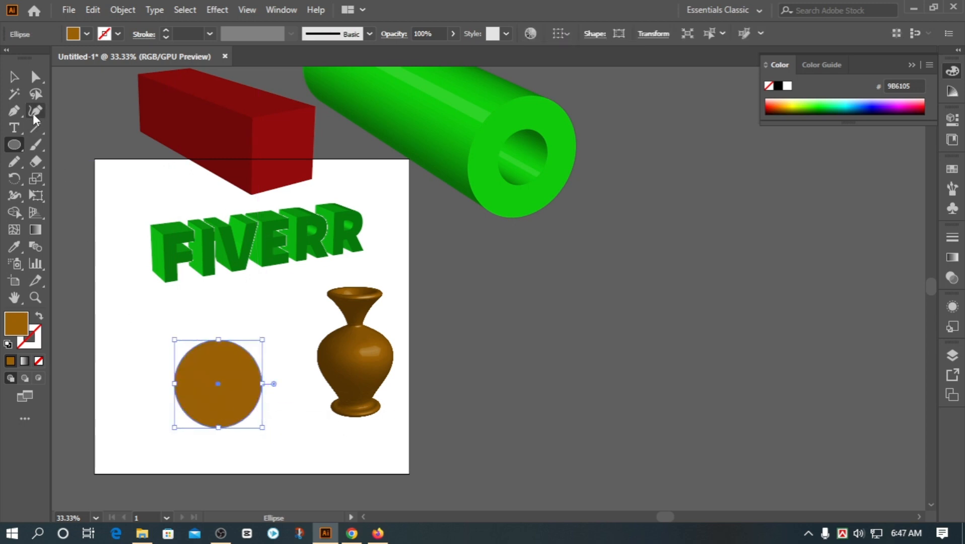
Fill the circle with crimson BC0833
click(18, 79)
double_click(16, 322)
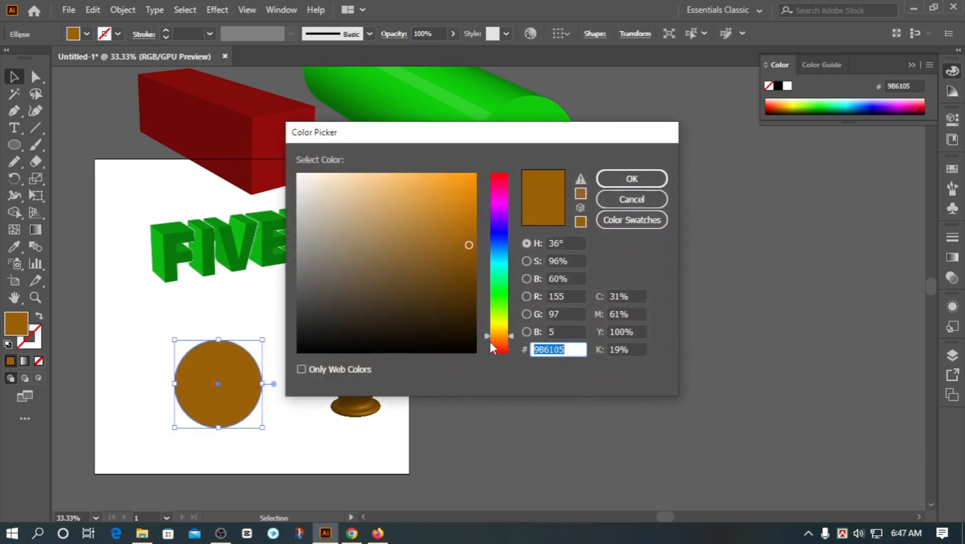
click(499, 181)
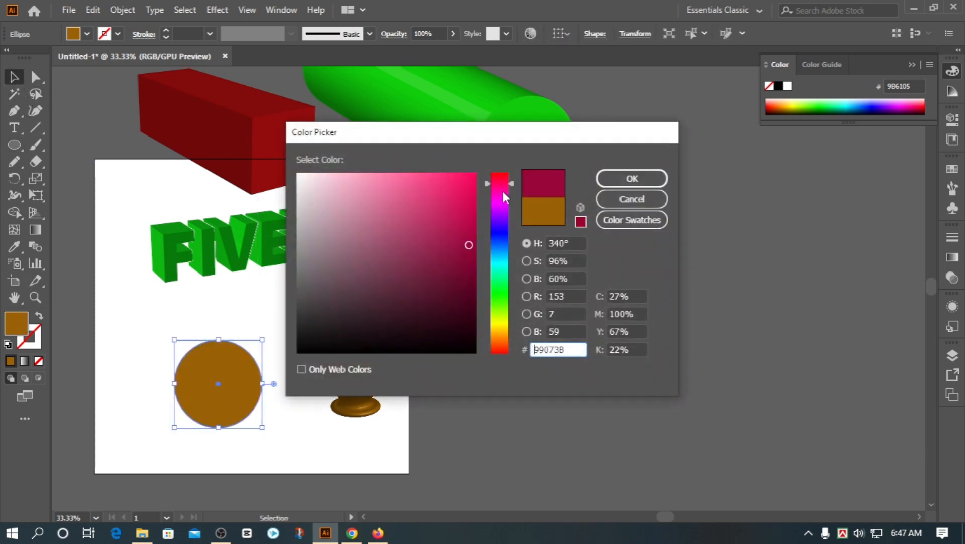
click(468, 220)
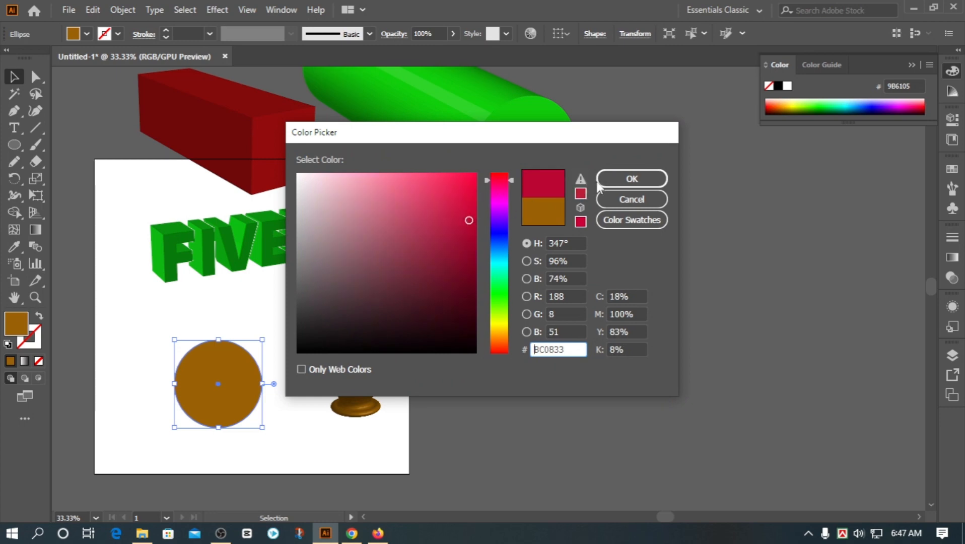
click(617, 184)
Start a 3D Revolve effect on the crimson circle, 360° around its left edge, with preview on
drag(308, 362, 314, 362)
click(215, 11)
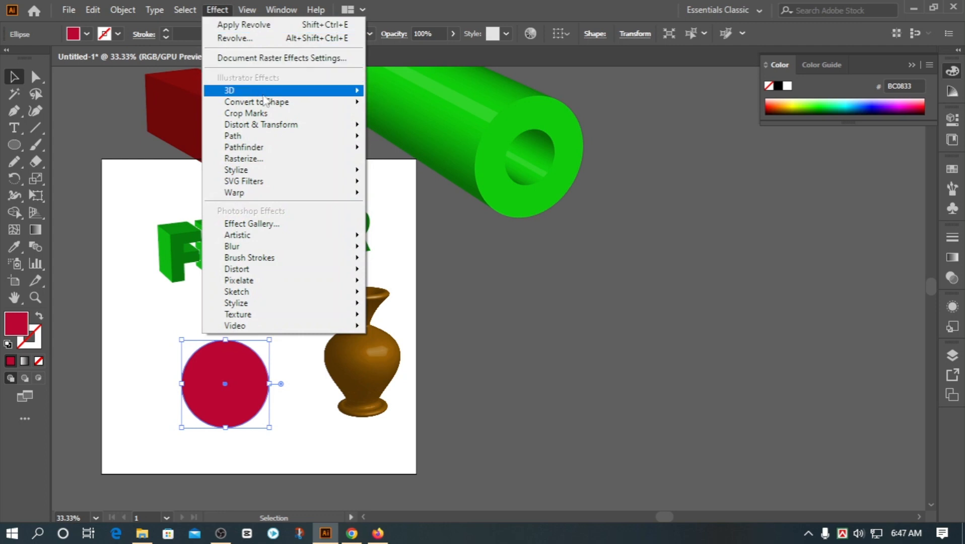
mouse_move(296, 92)
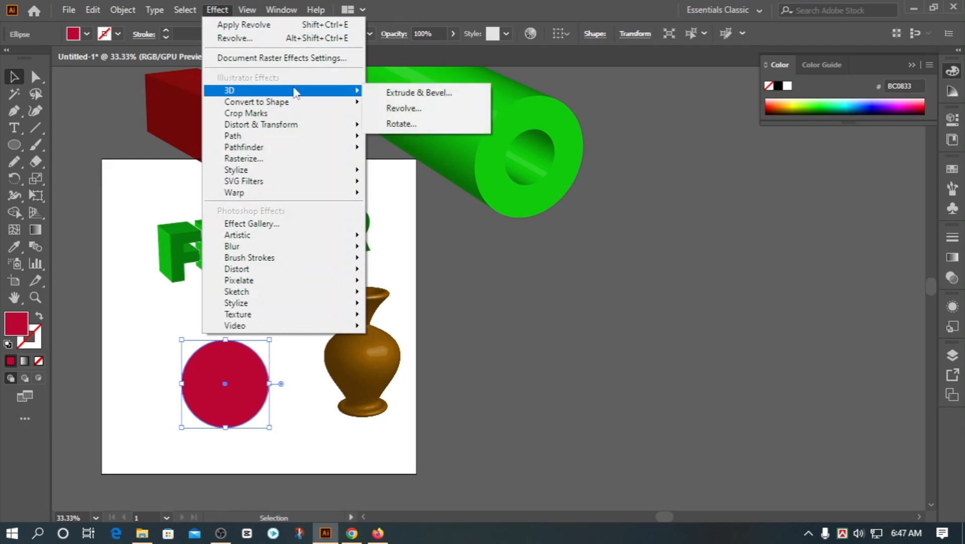
click(401, 109)
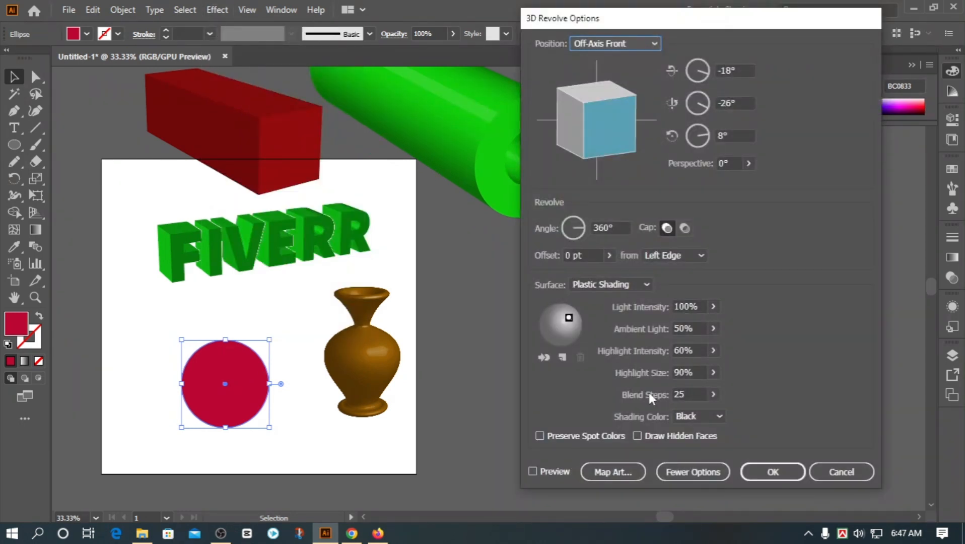
click(532, 471)
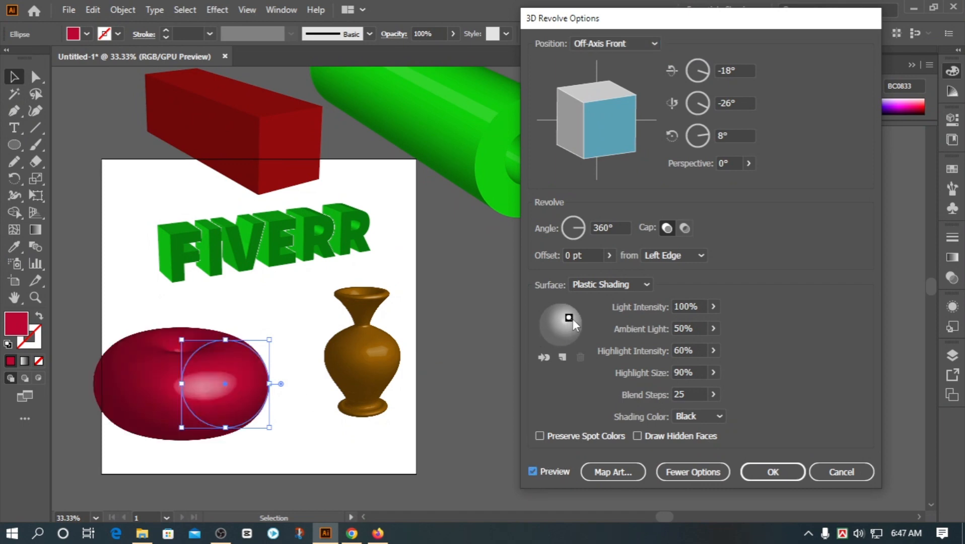
Shift the light on the revolved circle slightly to the right, set the perspective to 42° and apply the effect
drag(573, 319, 575, 320)
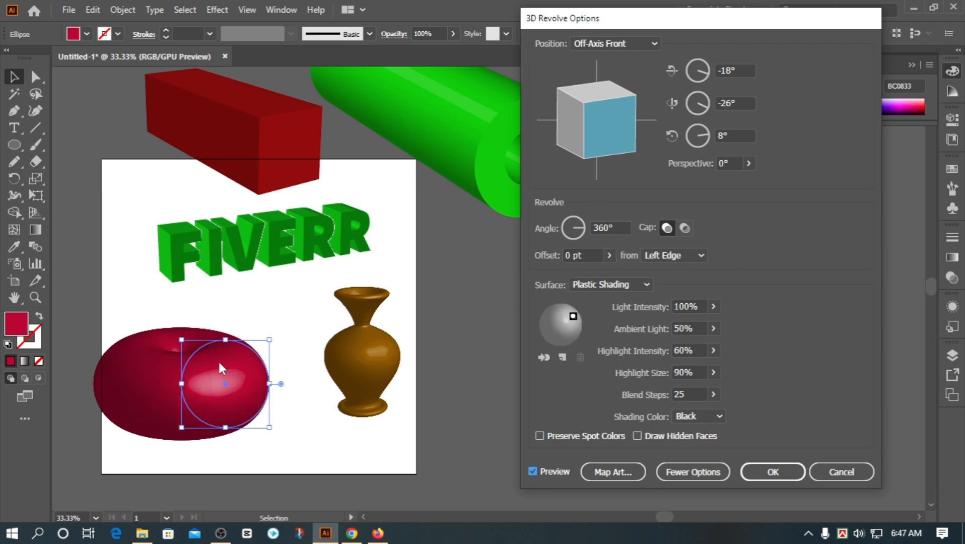
click(609, 255)
mouse_move(555, 273)
mouse_down()
mouse_move(595, 274)
mouse_move(557, 270)
mouse_up()
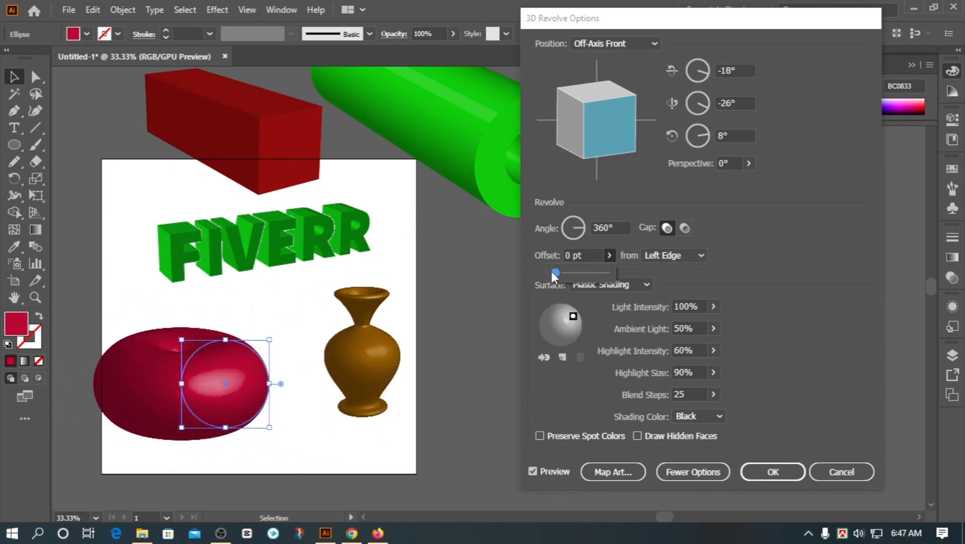
click(748, 163)
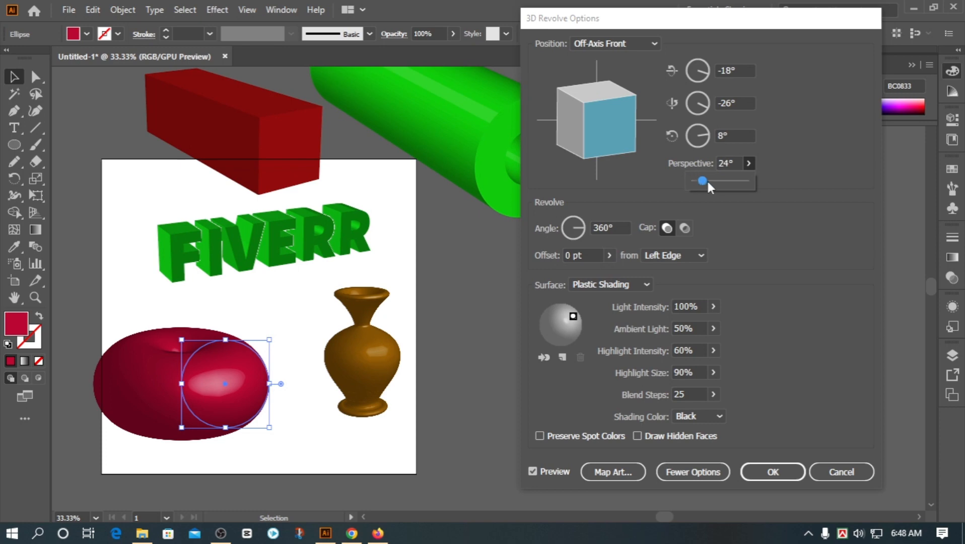
drag(702, 180, 713, 181)
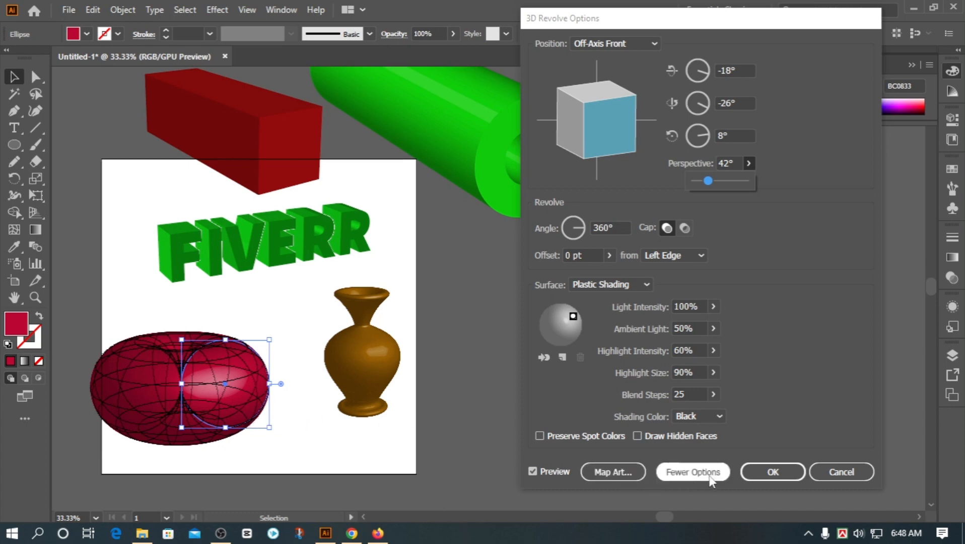
click(757, 473)
Reshape the revolved circle's path by raising the right anchor's upper handle and pulling the bottom anchor lower
scroll(134, 409, up, 2)
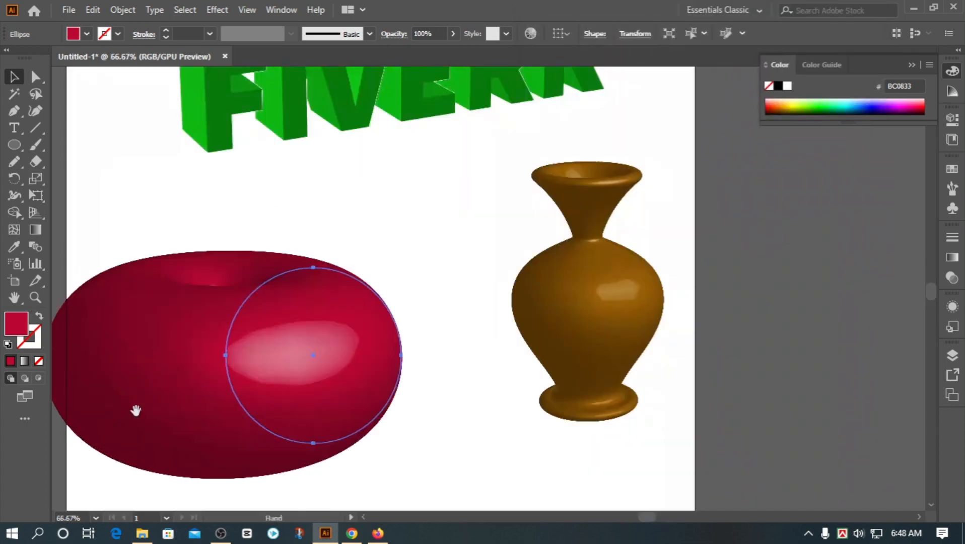
drag(280, 392, 307, 383)
drag(394, 381, 307, 359)
click(36, 77)
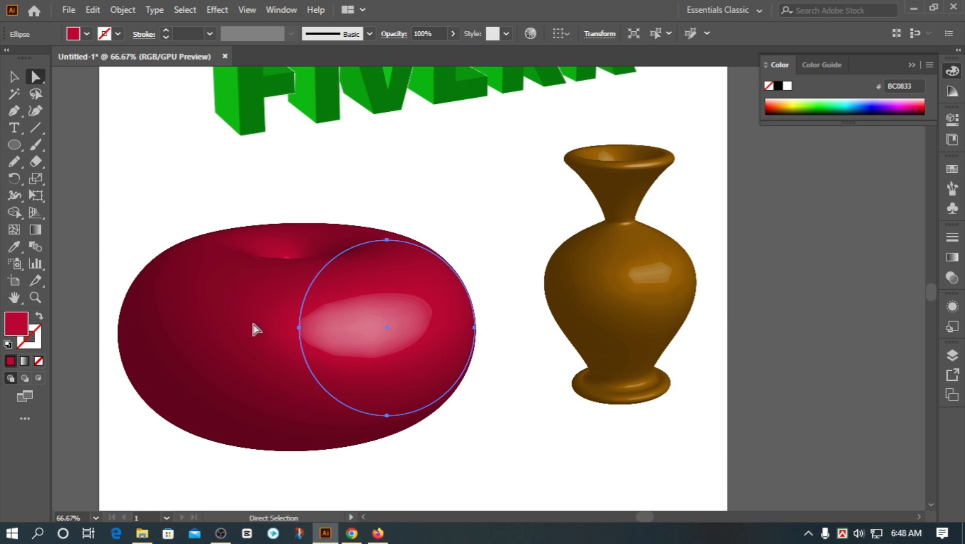
click(300, 328)
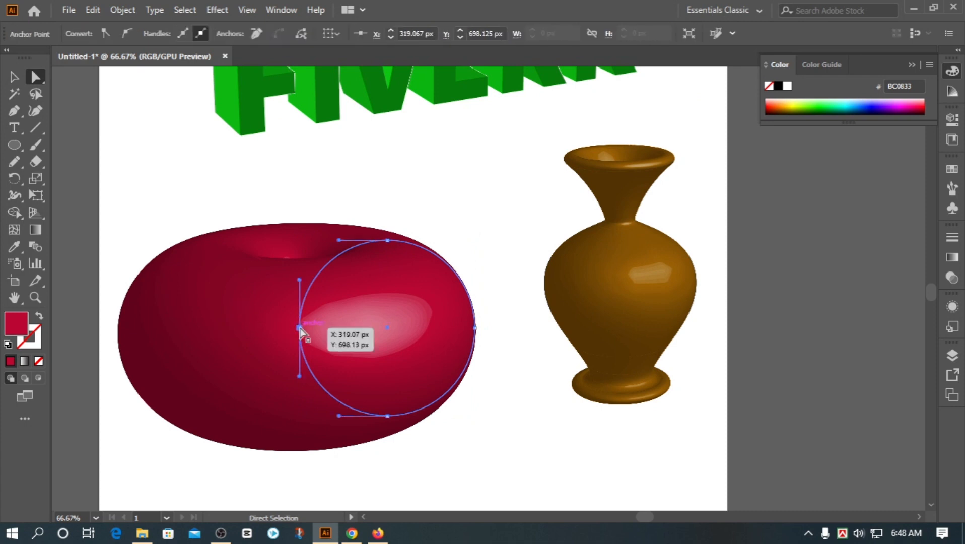
drag(301, 330, 475, 329)
drag(474, 280, 481, 265)
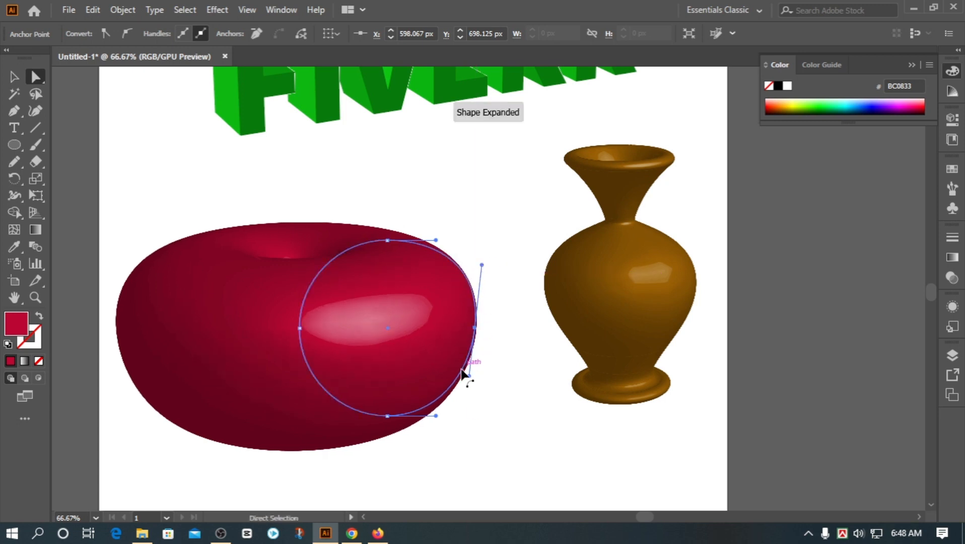
drag(387, 416, 405, 387)
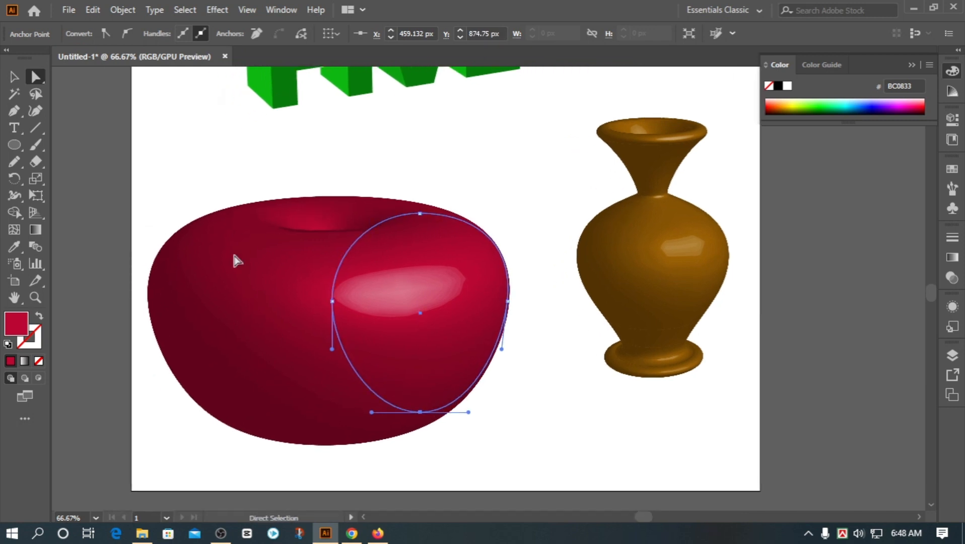
Narrow the reshaped path horizontally from its left side so the revolved form becomes a slimmer apple
click(14, 77)
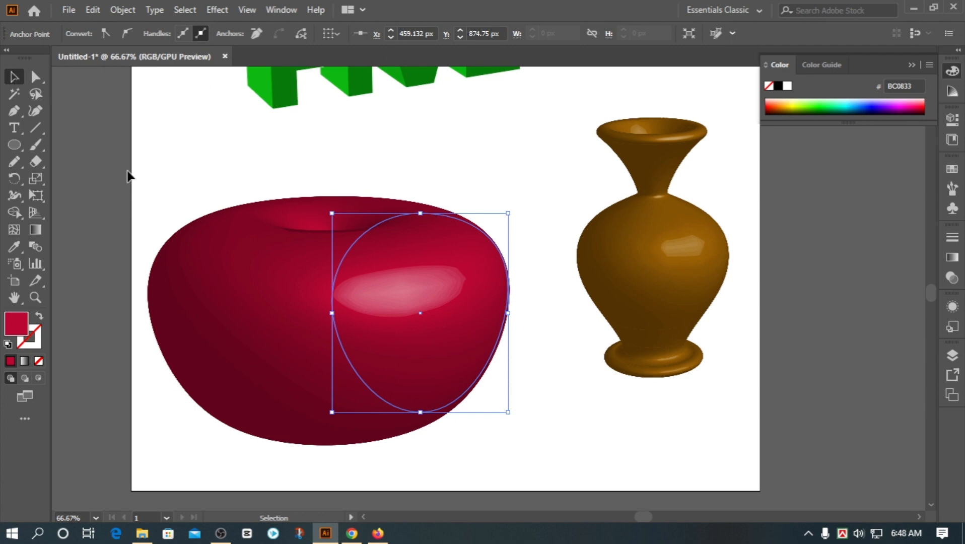
drag(331, 313, 353, 345)
click(147, 309)
scroll(247, 335, down, 3)
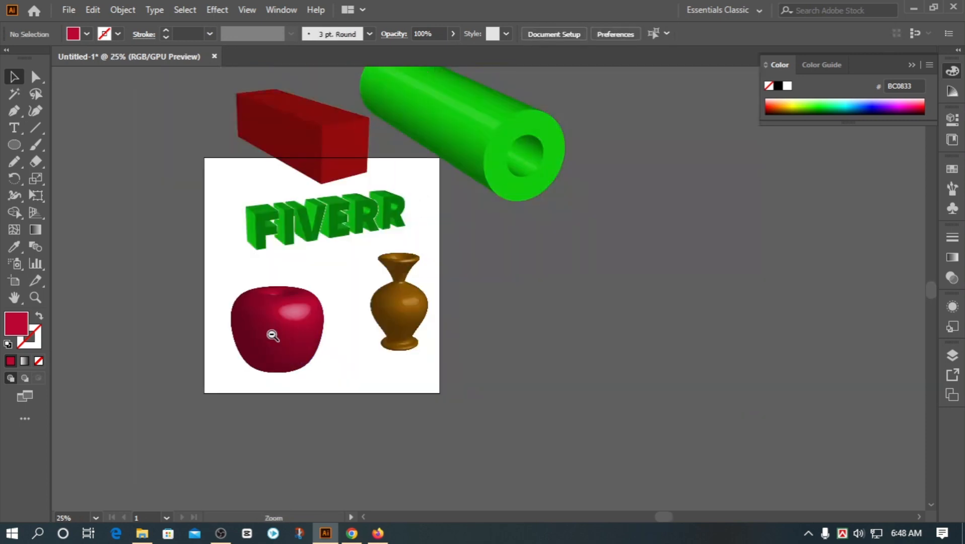
scroll(272, 334, up, 3)
mouse_move(288, 347)
mouse_down()
mouse_move(302, 358)
mouse_move(295, 381)
mouse_move(290, 362)
mouse_up()
scroll(304, 355, down, 1)
click(178, 291)
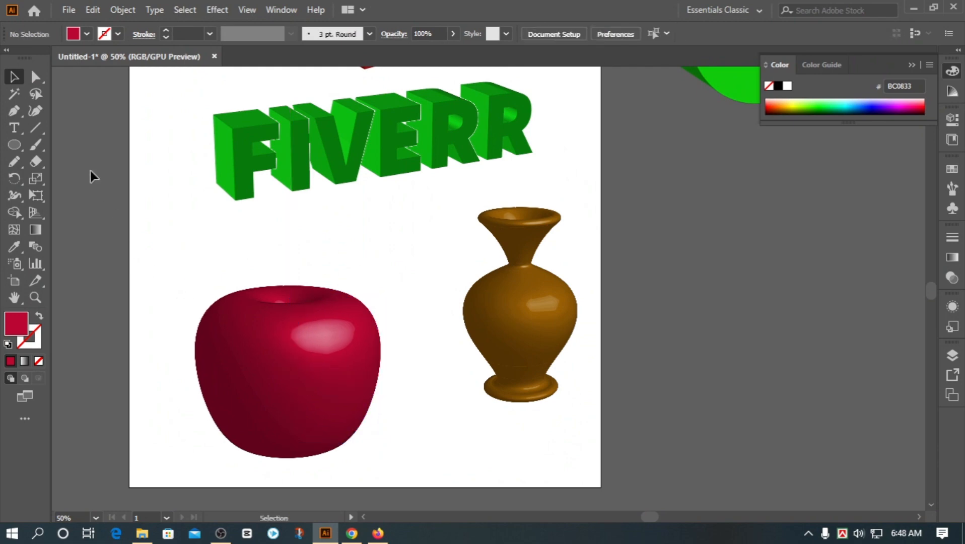
Start a stem outline with the Pen tool, curving its left side up from the hollow of the apple
click(13, 114)
scroll(267, 303, up, 4)
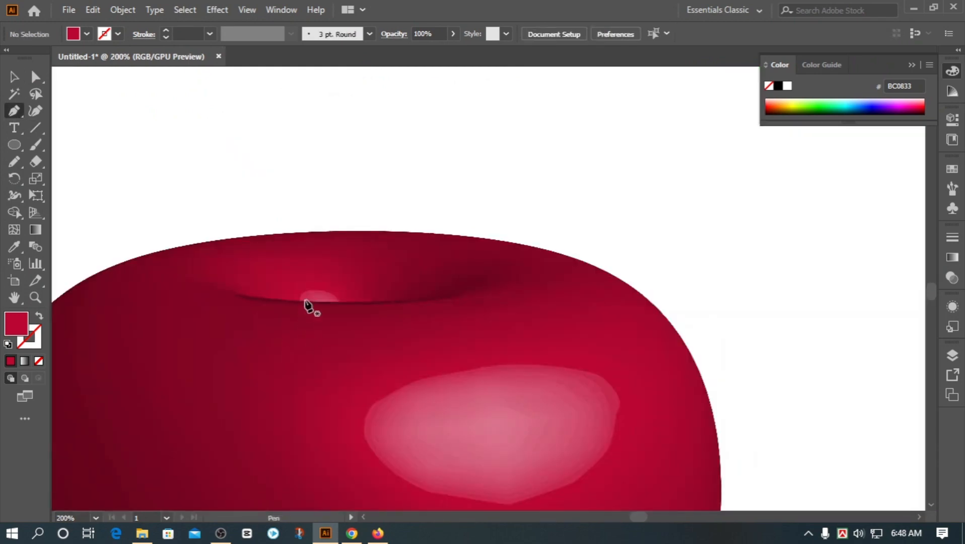
click(304, 301)
scroll(303, 245, down, 2)
scroll(323, 344, up, 1)
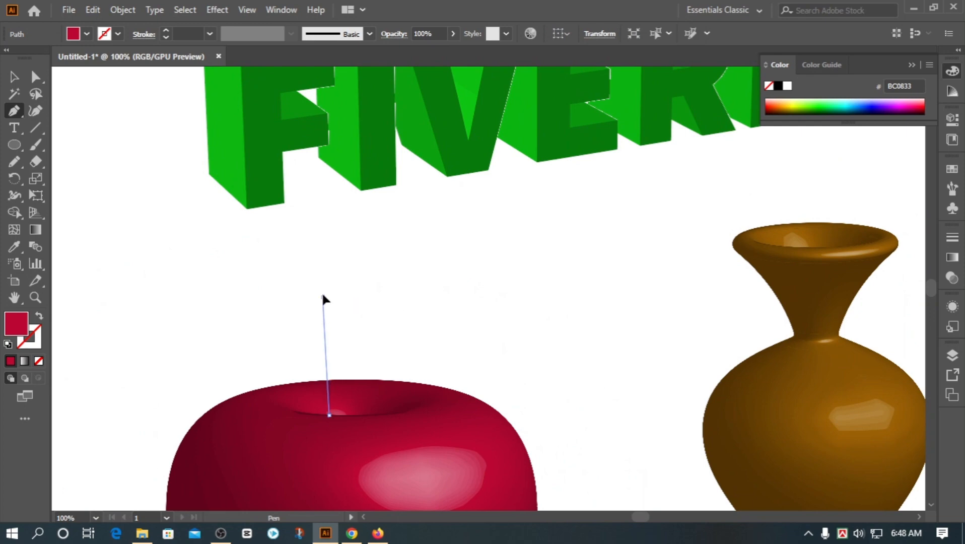
drag(322, 296, 311, 248)
click(323, 297)
Add a straight top edge about 50 px wide, curve the right side down and close the stem at its base
scroll(379, 318, up, 2)
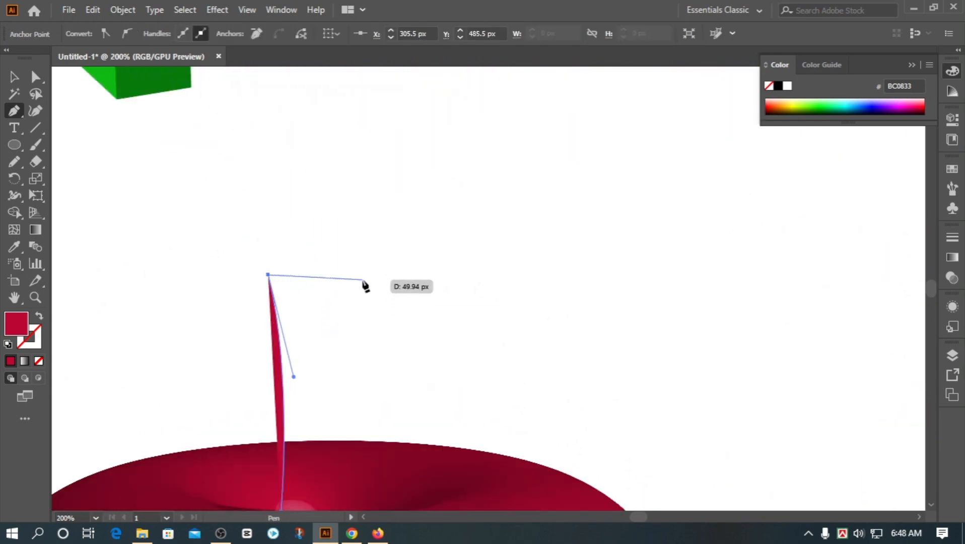
shift+click(362, 275)
scroll(377, 343, down, 5)
drag(379, 337, 392, 358)
scroll(327, 351, up, 3)
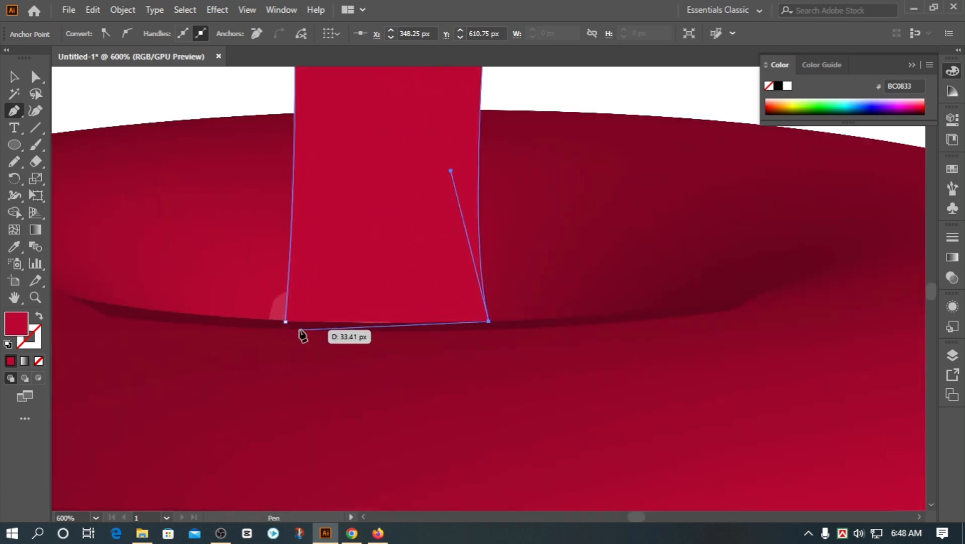
click(285, 322)
drag(285, 322, 208, 320)
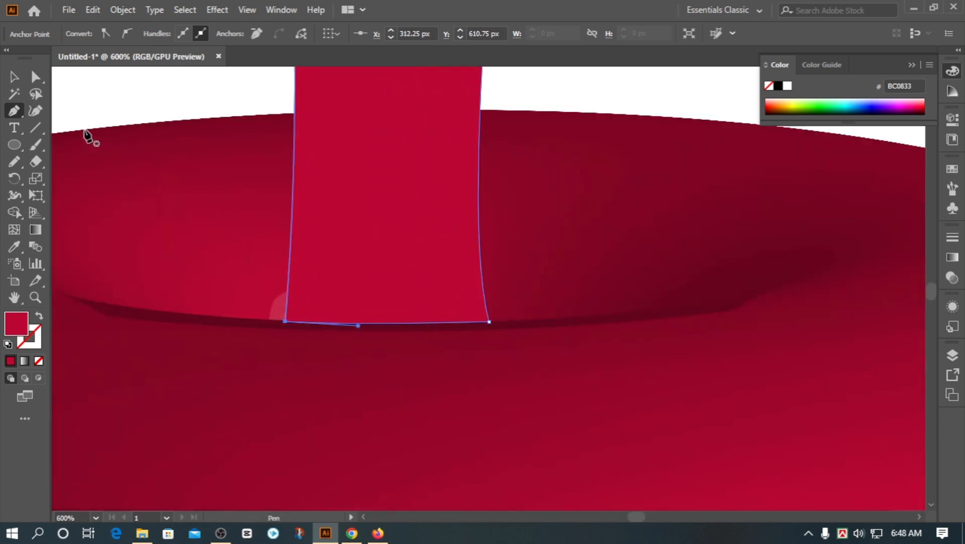
Fill the stem shape with brown 9B5E07
click(15, 77)
scroll(280, 270, down, 4)
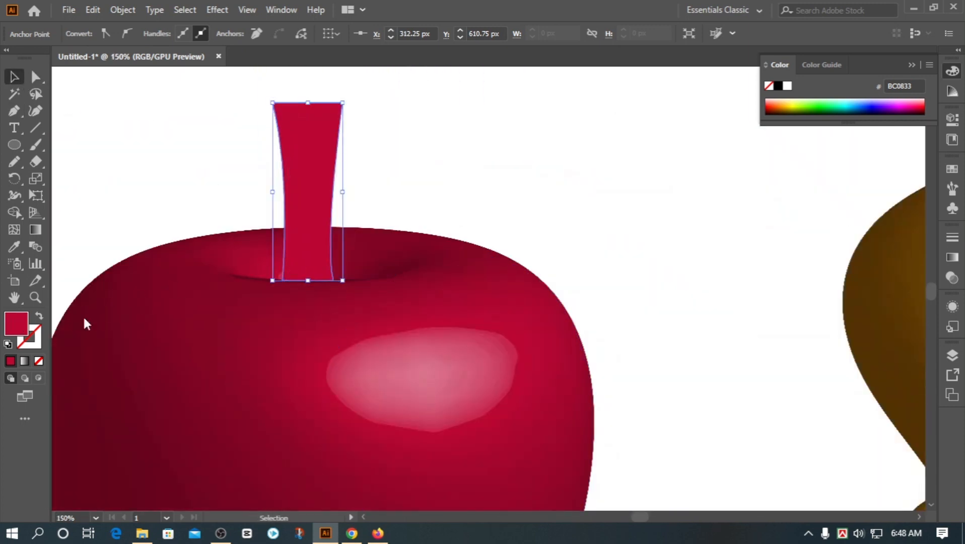
double_click(16, 324)
click(494, 335)
click(469, 244)
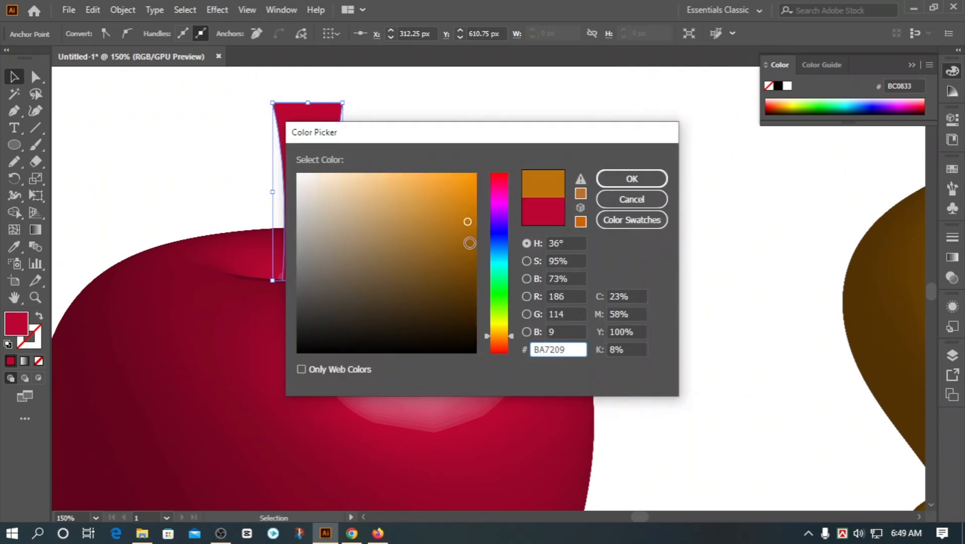
click(632, 179)
Apply a 3D Revolve effect to the stem, 360° around its left edge, with the light shifted slightly up and right
scroll(359, 305, down, 3)
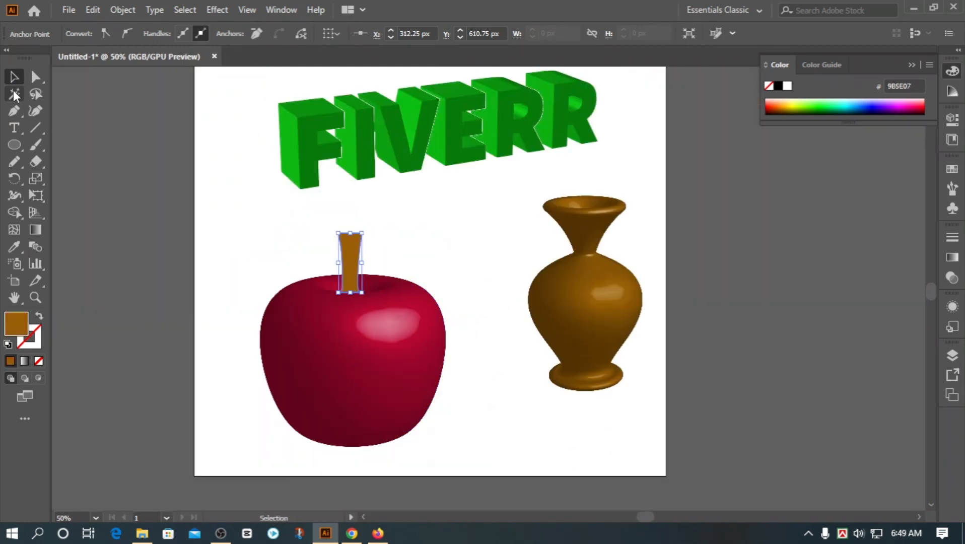
drag(326, 247, 264, 277)
drag(258, 104, 237, 103)
click(209, 10)
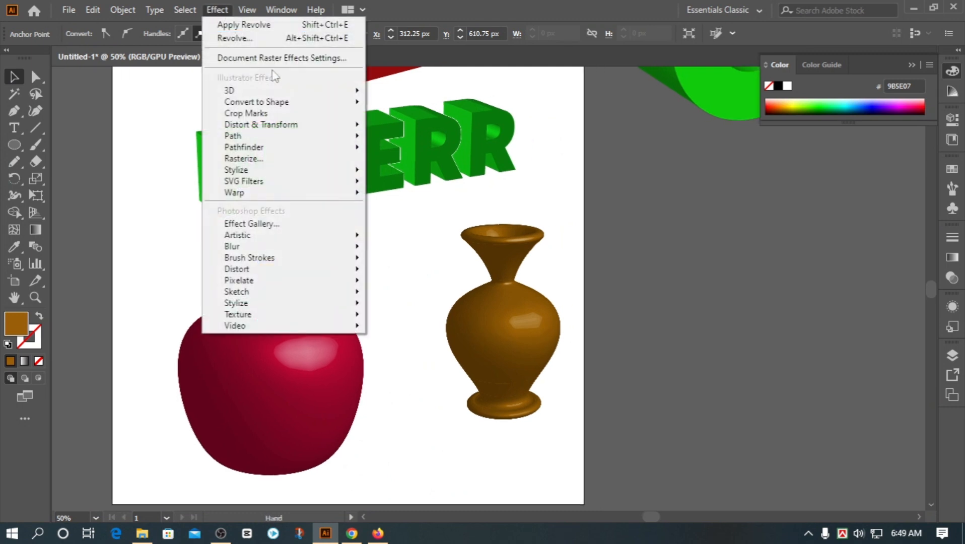
mouse_move(285, 90)
click(406, 109)
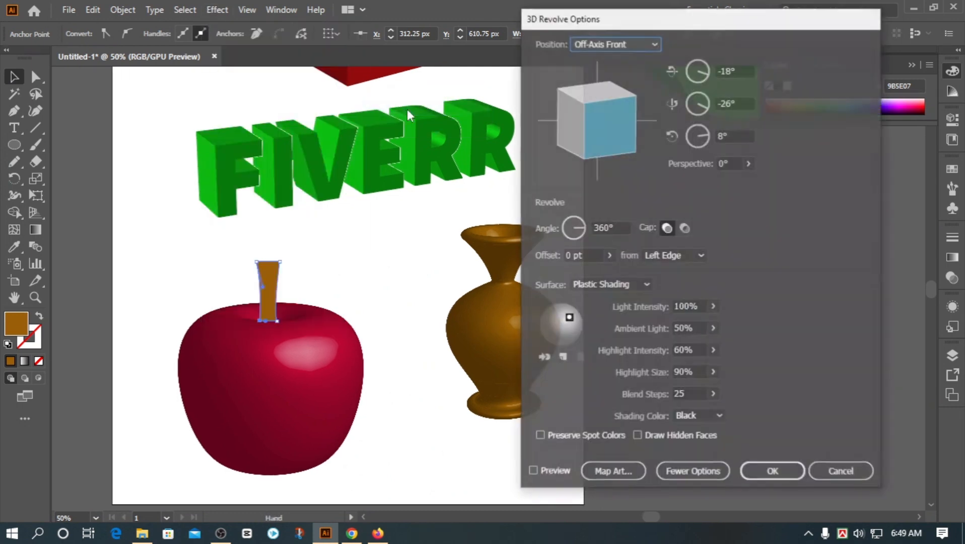
click(532, 473)
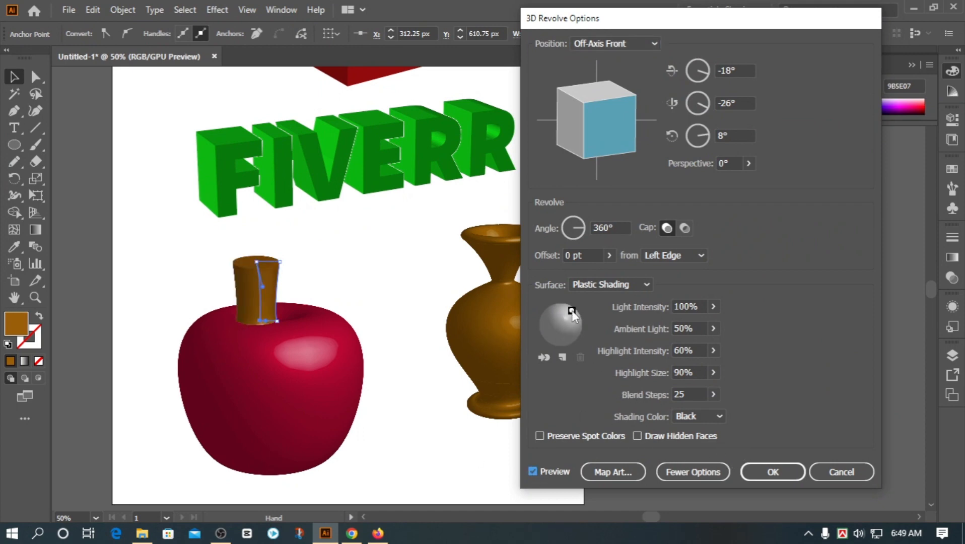
click(760, 471)
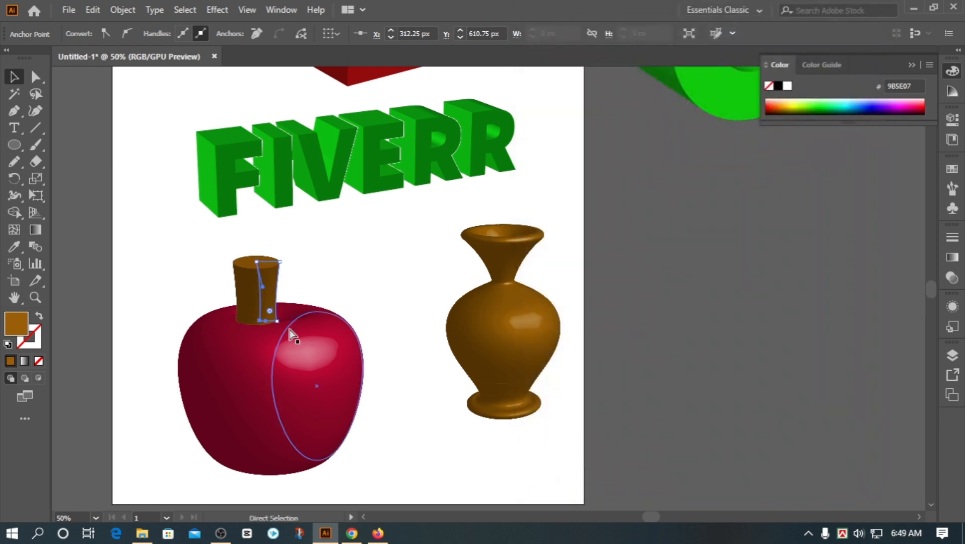
Narrow the revolved stem and recentre it in the apple's hollow
scroll(272, 320, up, 4)
drag(257, 310, 252, 322)
drag(235, 235, 298, 235)
drag(299, 286, 289, 286)
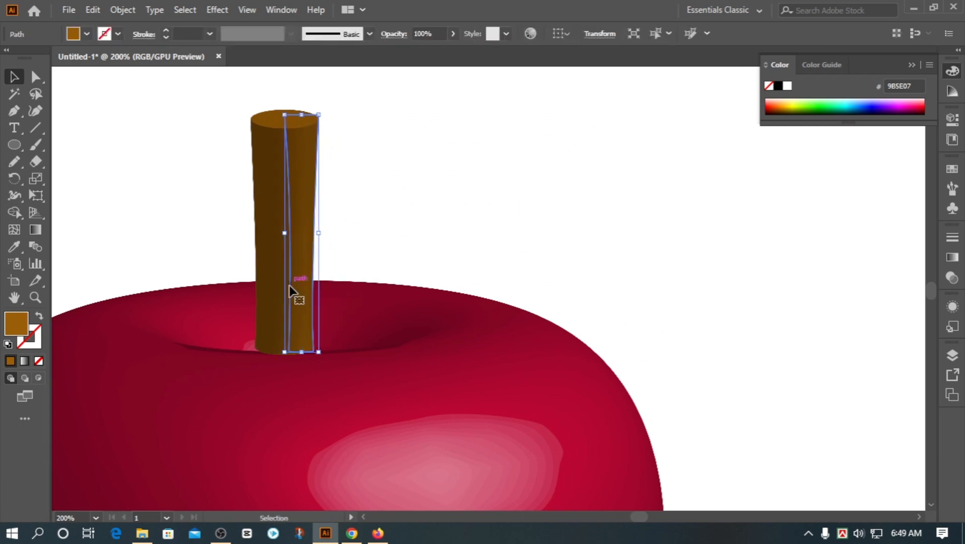
scroll(296, 298, down, 5)
click(237, 278)
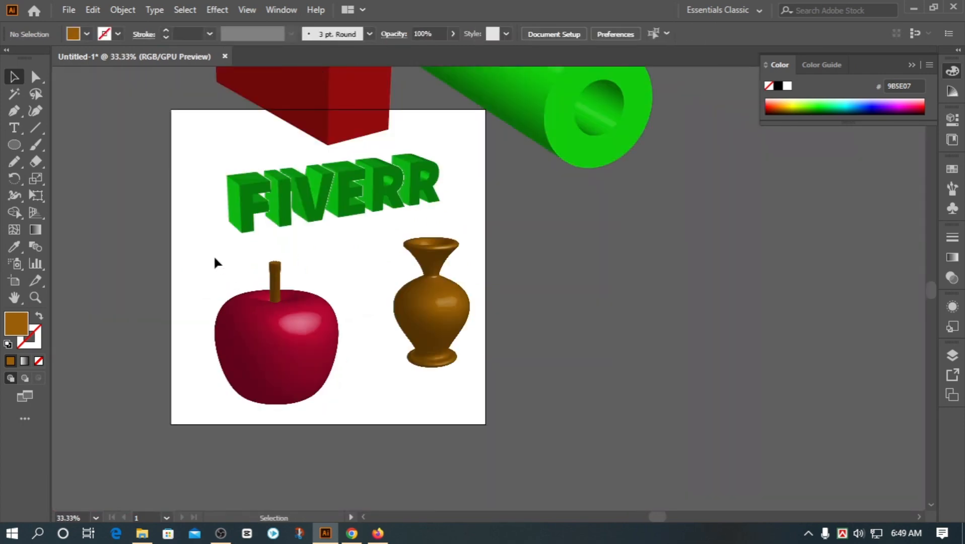
drag(181, 268, 328, 367)
click(375, 401)
scroll(297, 399, down, 3)
scroll(251, 378, up, 2)
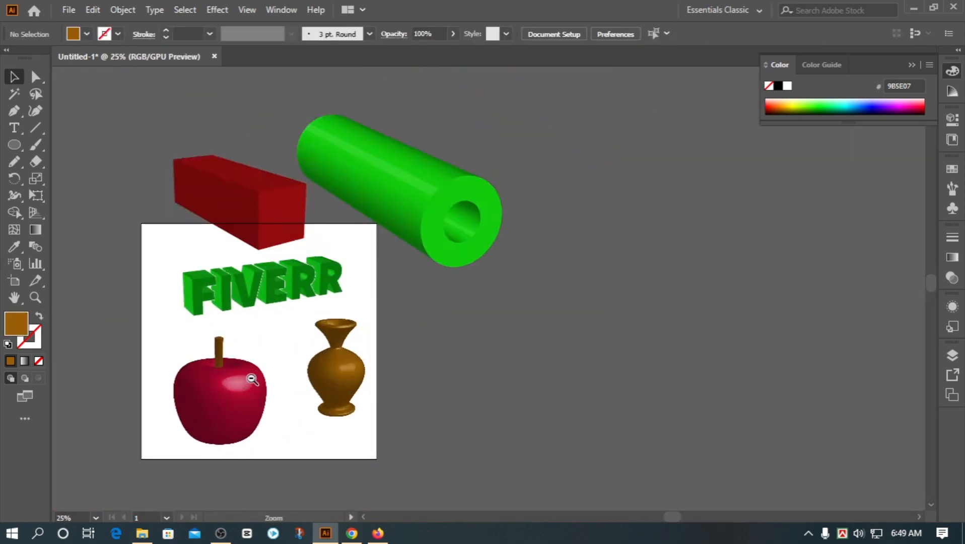
drag(252, 379, 179, 289)
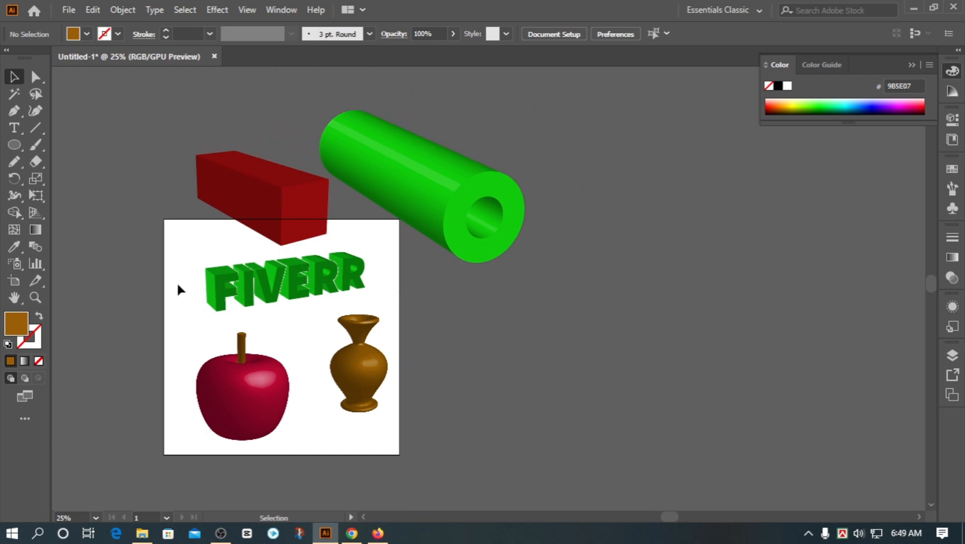